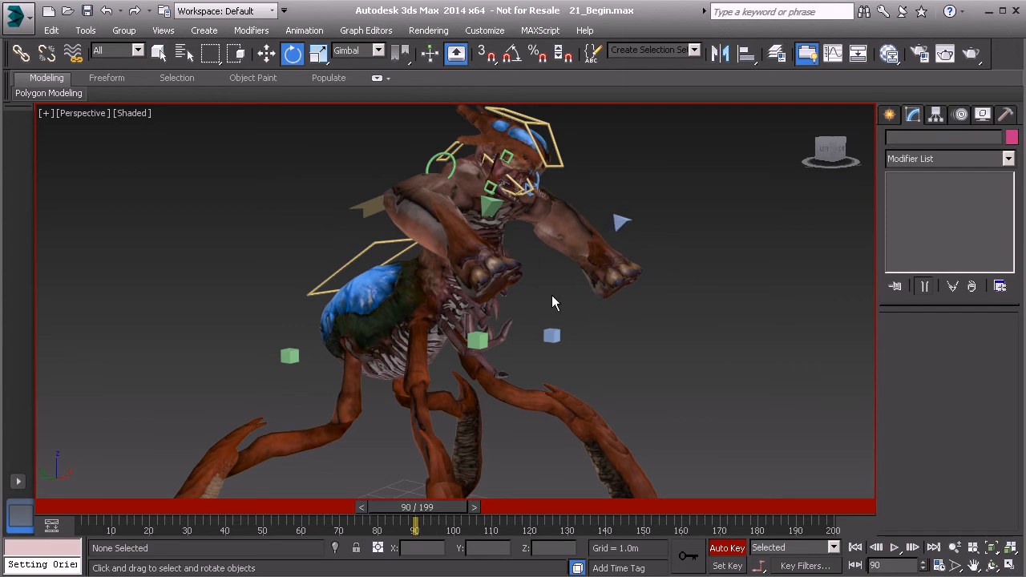
At frame 90, select the creature's center-of-gravity control Anim_COG01 and prepare to rotate the body.
{"action": "mouse_move", "coordinate": [448, 511]}
{"action": "left_mouse_down"}
{"action": "mouse_move", "coordinate": [430, 513]}
{"action": "mouse_move", "coordinate": [449, 514]}
{"action": "left_mouse_up"}
{"action": "left_click", "coordinate": [369, 207]}
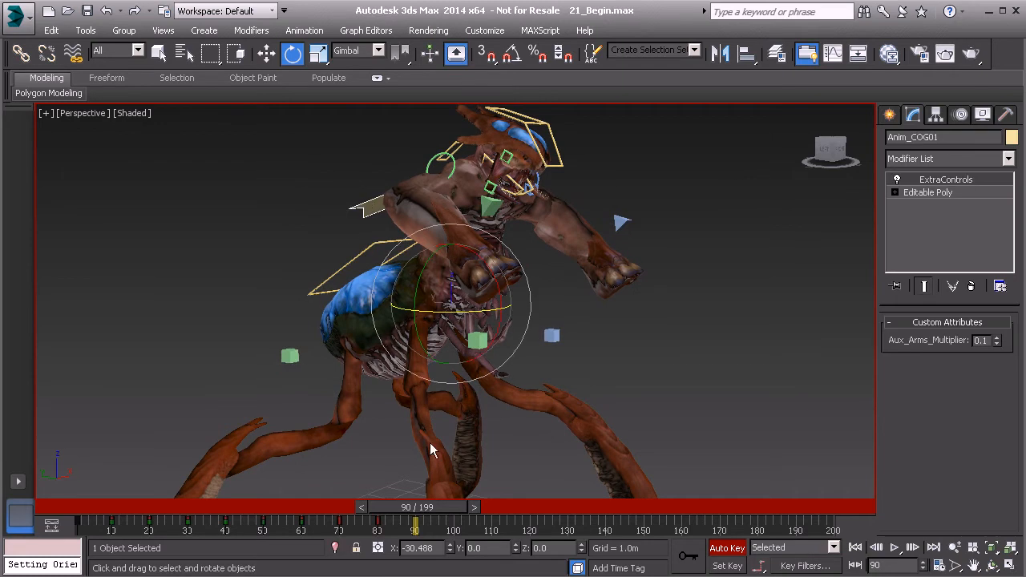
{"action": "mouse_move", "coordinate": [439, 513]}
{"action": "left_mouse_down"}
{"action": "mouse_move", "coordinate": [378, 508]}
{"action": "mouse_move", "coordinate": [438, 513]}
{"action": "left_mouse_up"}
{"action": "key", "text": "e"}
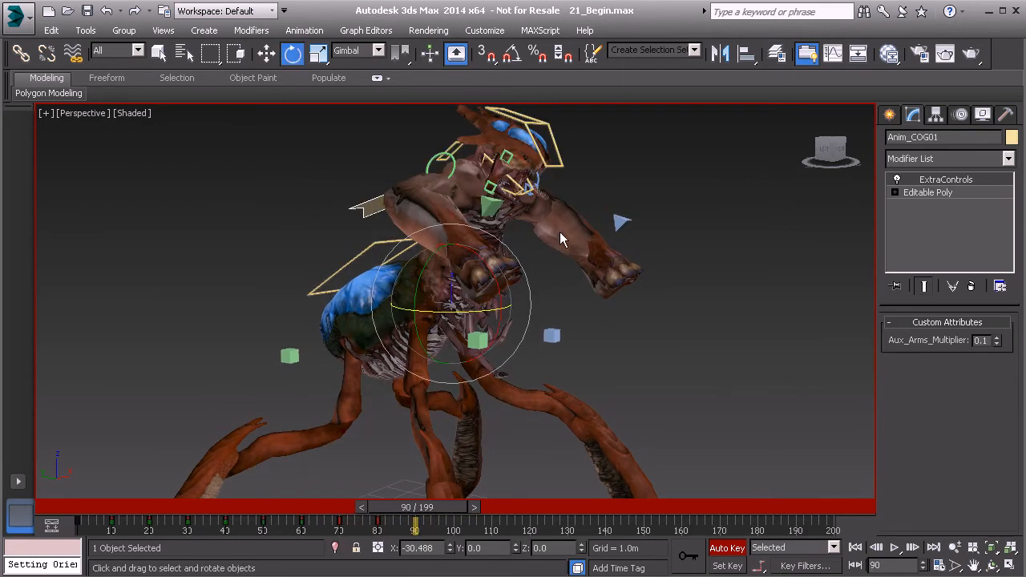
{"action": "mouse_move", "coordinate": [503, 280]}
{"action": "left_mouse_down"}
{"action": "mouse_move", "coordinate": [513, 277]}
{"action": "mouse_move", "coordinate": [496, 271]}
{"action": "left_mouse_up"}
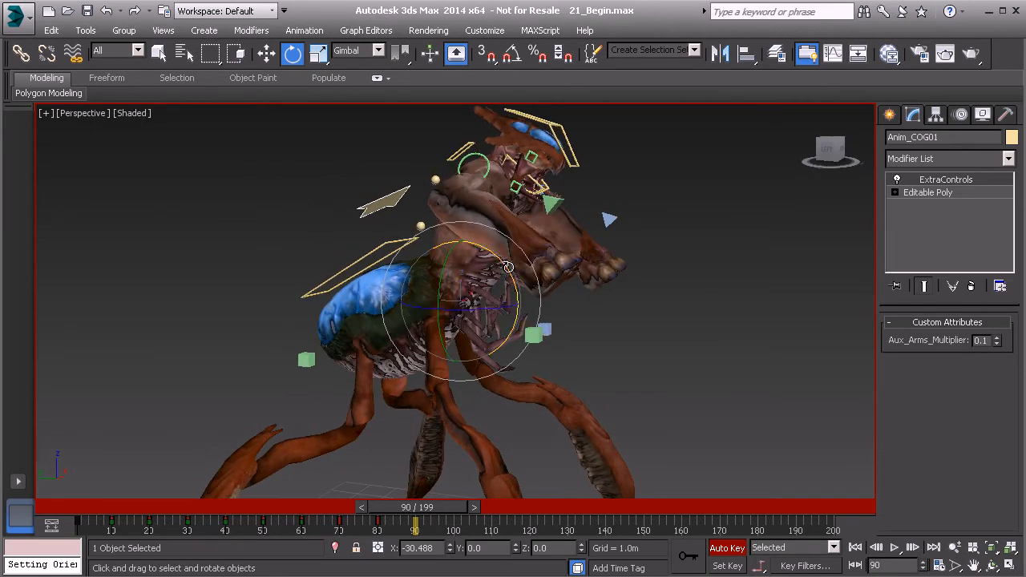
Add both arm controls to the center-of-gravity selection and move all three slightly downward at frame 90.
{"action": "left_click", "coordinate": [557, 206], "text": "ctrl"}
{"action": "left_click", "coordinate": [613, 218], "text": "ctrl"}
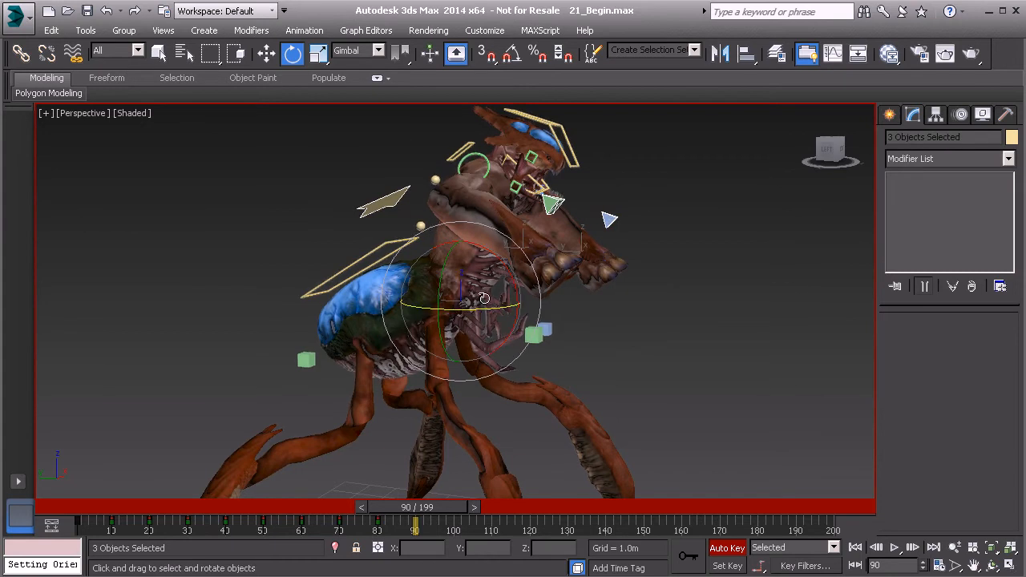
{"action": "key", "text": "w"}
{"action": "middle_click_drag", "start_coordinate": [483, 286], "coordinate": [495, 282], "text": "alt"}
{"action": "left_click_drag", "start_coordinate": [459, 233], "coordinate": [459, 249]}
{"action": "mouse_move", "coordinate": [440, 509]}
{"action": "left_mouse_down"}
{"action": "mouse_move", "coordinate": [413, 508]}
{"action": "mouse_move", "coordinate": [438, 511]}
{"action": "left_mouse_up"}
{"action": "key", "text": "w"}
{"action": "middle_click_drag", "start_coordinate": [511, 274], "coordinate": [516, 358]}
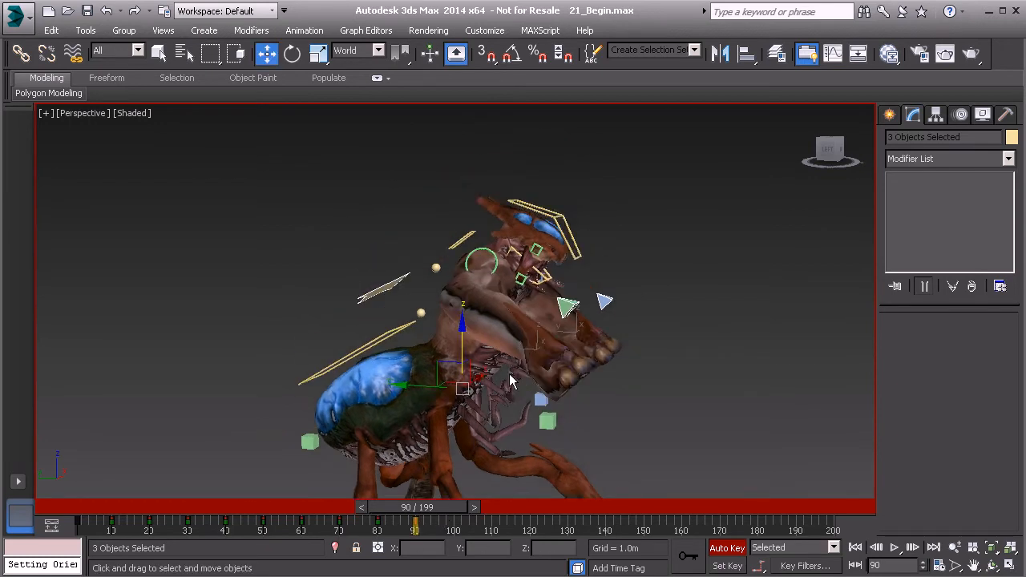
Rotate the neck control Anim_Neck01 slightly at frame 90.
{"action": "scroll", "coordinate": [470, 201], "scroll_direction": "up", "scroll_amount": 1}
{"action": "left_click", "coordinate": [464, 230]}
{"action": "middle_click_drag", "start_coordinate": [542, 281], "coordinate": [537, 249]}
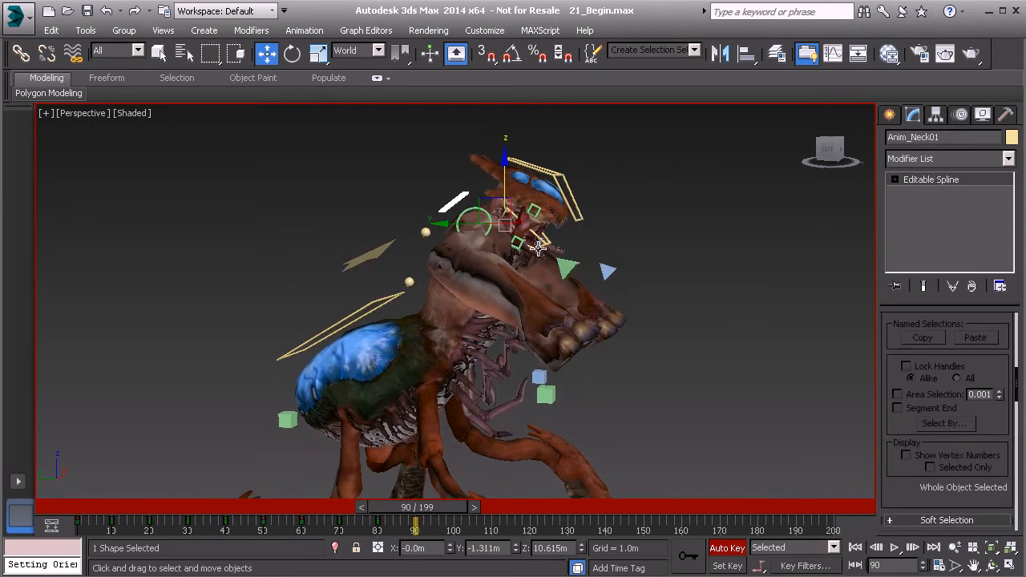
{"action": "key", "text": "e"}
{"action": "left_click_drag", "start_coordinate": [561, 227], "coordinate": [562, 235]}
Rotate the head control Anim_Head01 upward at frame 90, starting with about -6.2 degrees on X.
{"action": "left_click", "coordinate": [580, 226]}
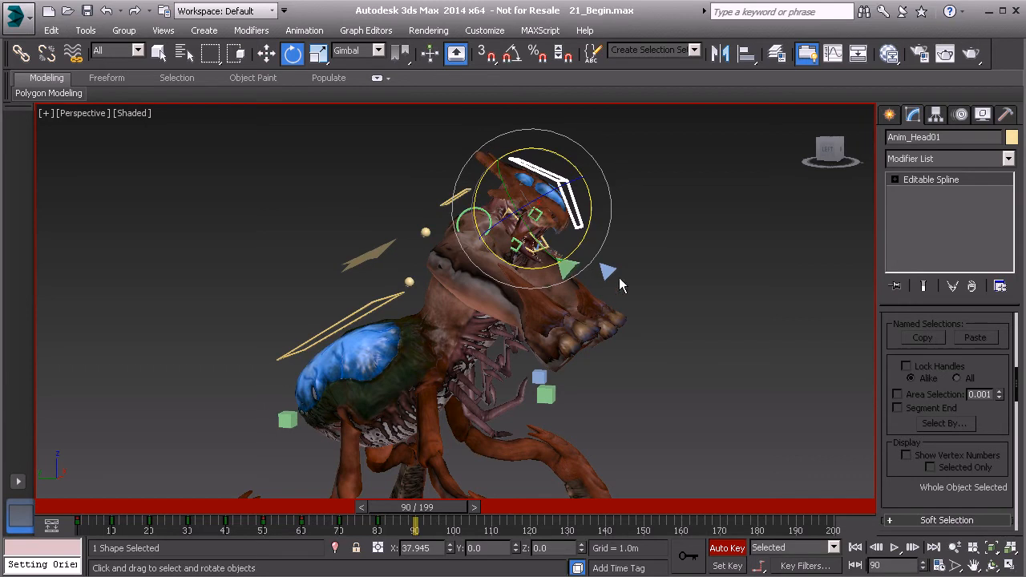
{"action": "left_click_drag", "start_coordinate": [585, 238], "coordinate": [590, 229]}
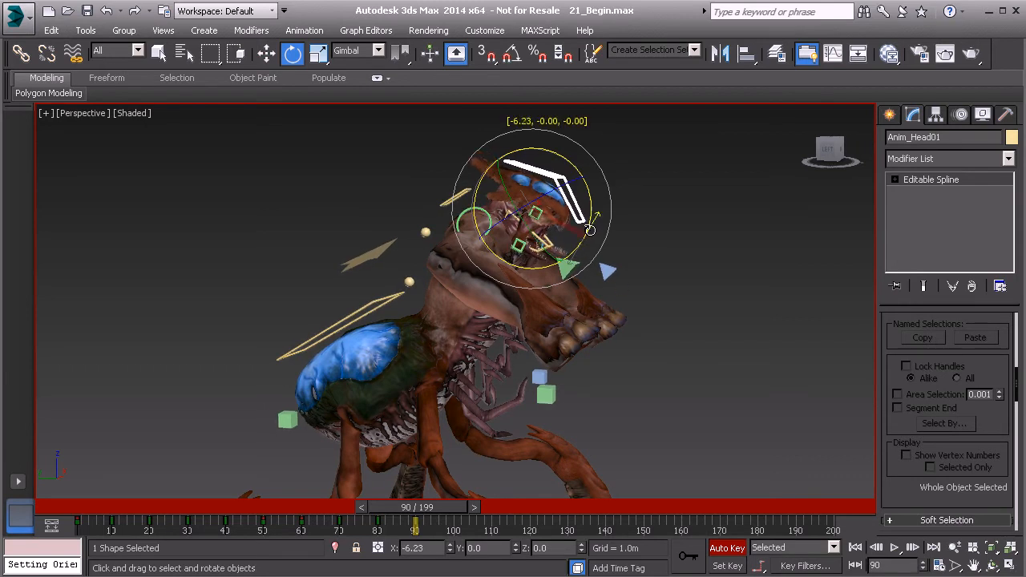
{"action": "left_click_drag", "start_coordinate": [590, 230], "coordinate": [590, 229]}
{"action": "mouse_move", "coordinate": [443, 505]}
{"action": "left_mouse_down"}
{"action": "mouse_move", "coordinate": [427, 508]}
{"action": "mouse_move", "coordinate": [442, 514]}
{"action": "left_mouse_up"}
{"action": "key", "text": "e"}
{"action": "left_click_drag", "start_coordinate": [588, 229], "coordinate": [588, 222]}
Move the left arm control Anim_L_Arm01 to a new hand position for the frame 90 pose.
{"action": "middle_click_drag", "start_coordinate": [617, 247], "coordinate": [583, 262], "text": "alt"}
{"action": "left_click", "coordinate": [693, 282]}
{"action": "middle_click_drag", "start_coordinate": [696, 282], "coordinate": [614, 265], "text": "alt"}
{"action": "key", "text": "w"}
{"action": "left_click_drag", "start_coordinate": [625, 278], "coordinate": [620, 304]}
{"action": "middle_click_drag", "start_coordinate": [618, 305], "coordinate": [696, 292], "text": "alt"}
{"action": "left_click_drag", "start_coordinate": [604, 313], "coordinate": [602, 303]}
{"action": "middle_click_drag", "start_coordinate": [602, 302], "coordinate": [588, 332], "text": "alt"}
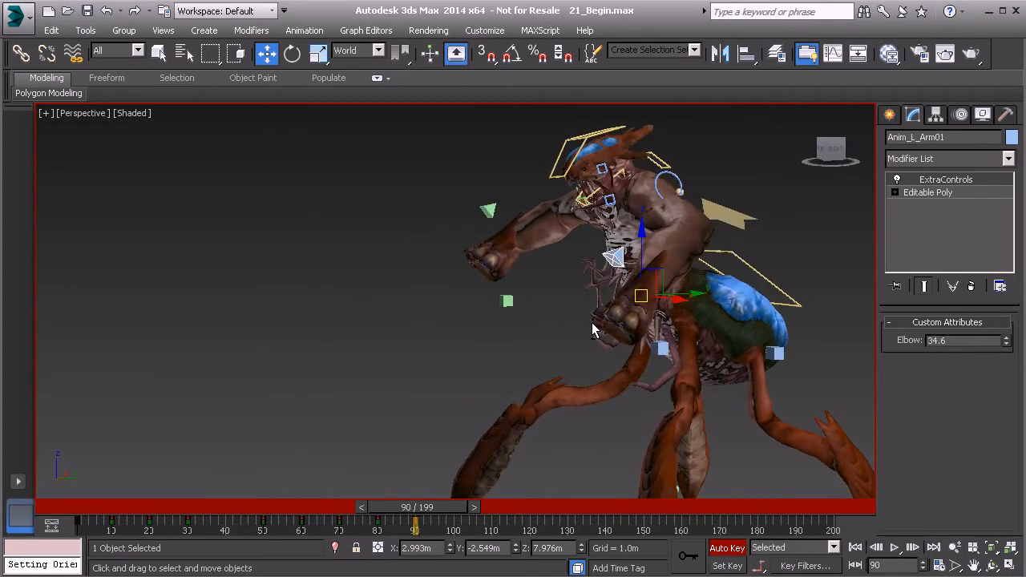
{"action": "left_click_drag", "start_coordinate": [647, 299], "coordinate": [638, 298]}
{"action": "middle_click_drag", "start_coordinate": [539, 313], "coordinate": [646, 306], "text": "alt"}
Rotate the left arm control to about X -31.7, Y -6.0 and Z 17.5 degrees at frame 90.
{"action": "key", "text": "e"}
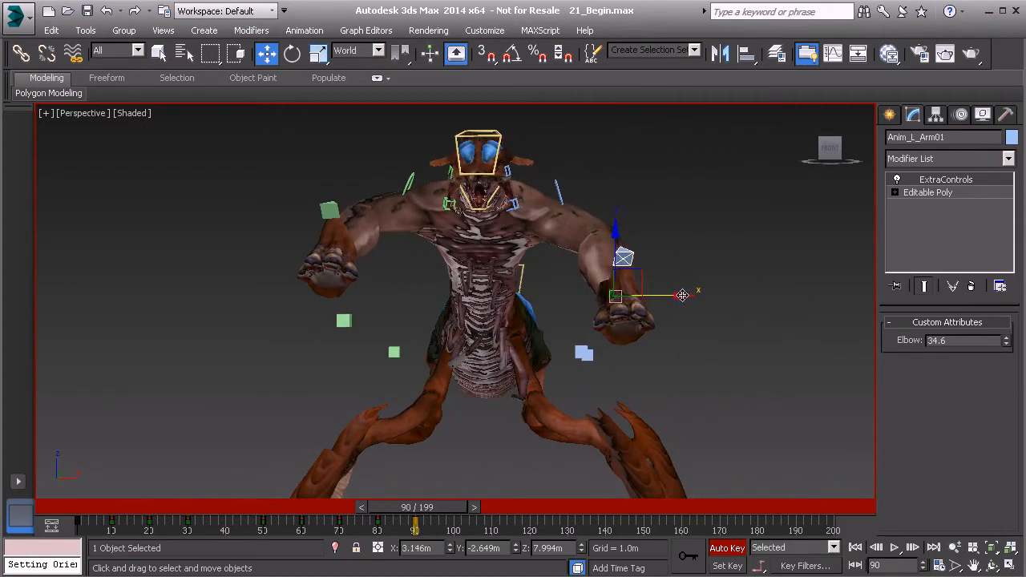
{"action": "left_click_drag", "start_coordinate": [601, 298], "coordinate": [633, 341]}
{"action": "middle_click_drag", "start_coordinate": [633, 342], "coordinate": [737, 316], "text": "alt"}
{"action": "left_click_drag", "start_coordinate": [601, 302], "coordinate": [643, 282]}
{"action": "middle_click_drag", "start_coordinate": [513, 263], "coordinate": [453, 237], "text": "alt"}
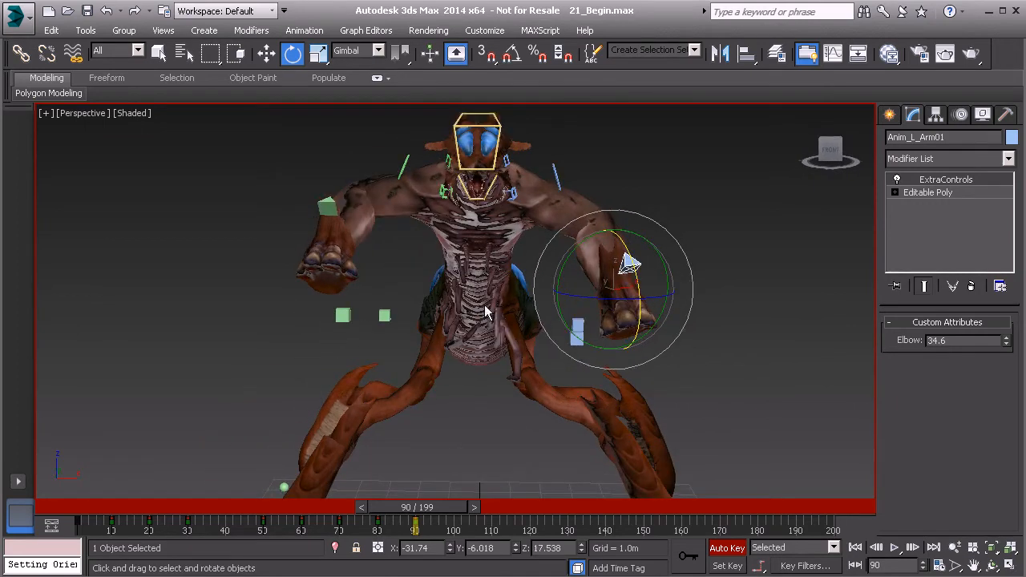
Select the right arm control Anim_R_Arm01 and move it slightly up and outward at frame 90.
{"action": "middle_click_drag", "start_coordinate": [329, 244], "coordinate": [324, 230], "text": "alt"}
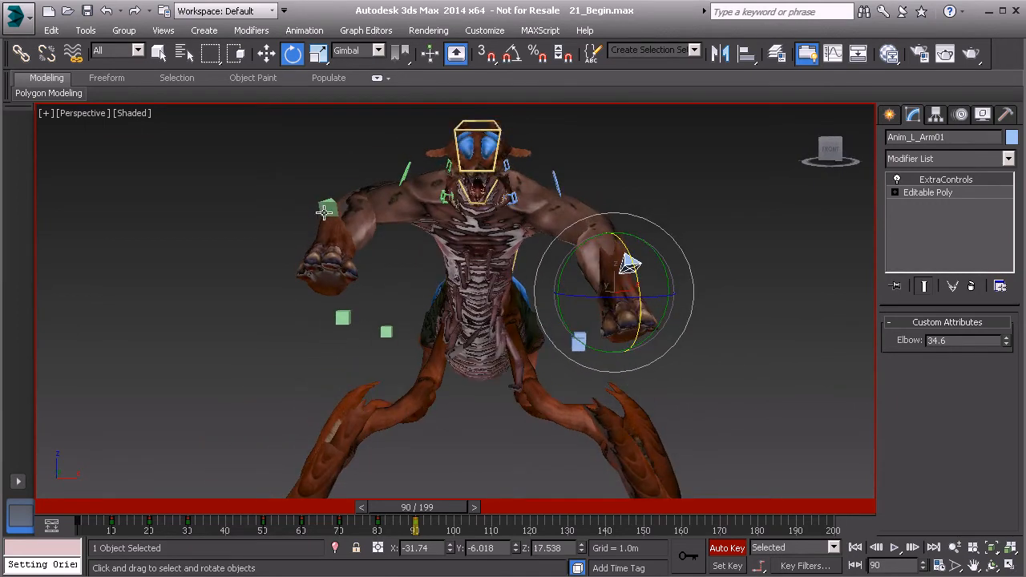
{"action": "left_click", "coordinate": [327, 207]}
{"action": "middle_click_drag", "start_coordinate": [387, 238], "coordinate": [361, 267], "text": "alt"}
{"action": "key", "text": "w"}
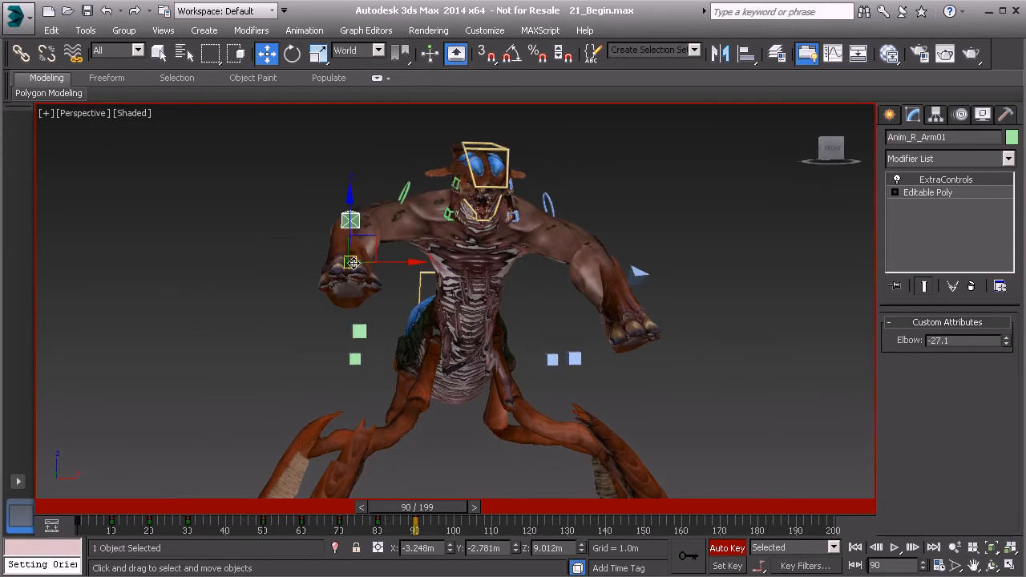
{"action": "mouse_move", "coordinate": [352, 263]}
{"action": "left_mouse_down"}
{"action": "mouse_move", "coordinate": [343, 271]}
{"action": "mouse_move", "coordinate": [378, 271]}
{"action": "mouse_move", "coordinate": [339, 258]}
{"action": "left_mouse_up"}
Adjust the right arm's bend at frame 90 by setting its Elbow attribute to -41.0.
{"action": "key", "text": "e"}
{"action": "middle_click_drag", "start_coordinate": [429, 295], "coordinate": [545, 283], "text": "alt"}
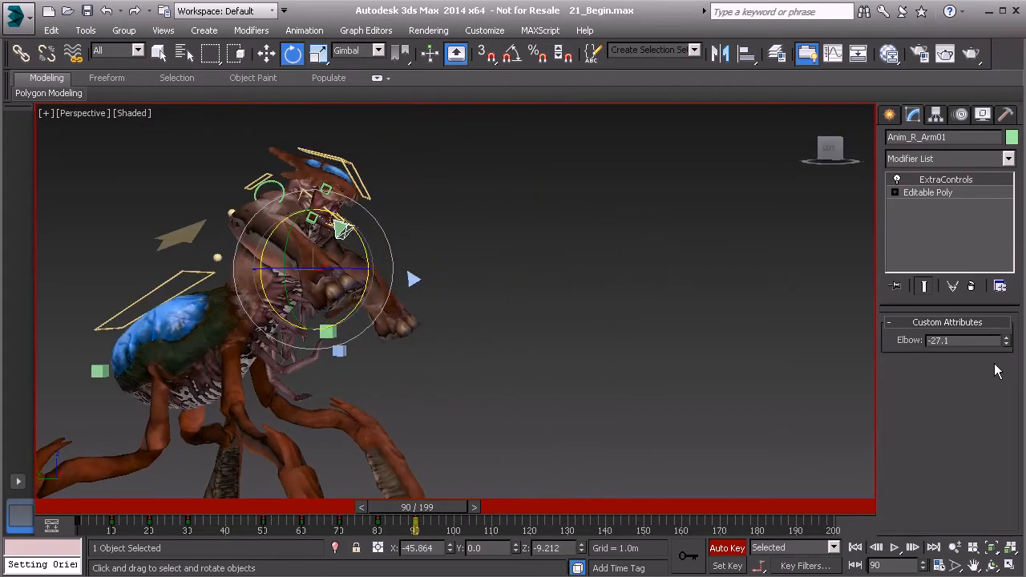
{"action": "left_click_drag", "start_coordinate": [1006, 342], "coordinate": [1007, 450]}
Examine the arm and body motion around frame 90 from the front and the side.
{"action": "middle_click_drag", "start_coordinate": [433, 364], "coordinate": [512, 231], "text": "alt"}
{"action": "mouse_move", "coordinate": [676, 283]}
{"action": "middle_mouse_down", "text": "alt"}
{"action": "mouse_move", "coordinate": [529, 290]}
{"action": "mouse_move", "coordinate": [673, 285]}
{"action": "middle_mouse_up", "text": "alt"}
{"action": "mouse_move", "coordinate": [424, 507]}
{"action": "left_mouse_down"}
{"action": "mouse_move", "coordinate": [407, 509]}
{"action": "mouse_move", "coordinate": [433, 514]}
{"action": "mouse_move", "coordinate": [397, 514]}
{"action": "mouse_move", "coordinate": [436, 520]}
{"action": "mouse_move", "coordinate": [416, 519]}
{"action": "left_mouse_up"}
{"action": "key", "text": "e"}
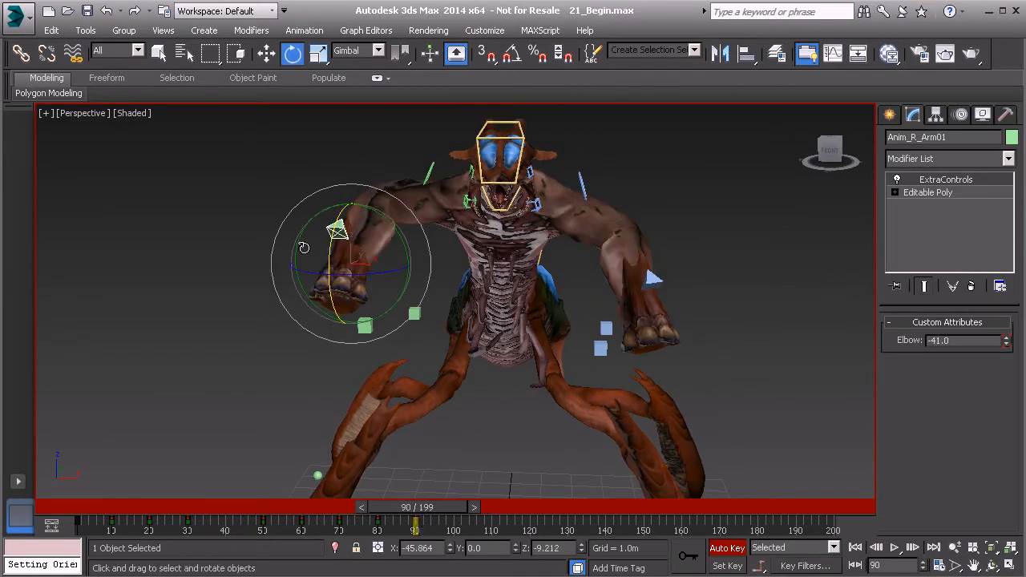
{"action": "middle_click_drag", "start_coordinate": [409, 286], "coordinate": [422, 303], "text": "alt"}
{"action": "mouse_move", "coordinate": [439, 522]}
{"action": "left_mouse_down"}
{"action": "mouse_move", "coordinate": [389, 521]}
{"action": "mouse_move", "coordinate": [439, 521]}
{"action": "left_mouse_up"}
{"action": "middle_click_drag", "start_coordinate": [479, 382], "coordinate": [497, 465], "text": "alt"}
{"action": "left_click_drag", "start_coordinate": [437, 517], "coordinate": [415, 522]}
{"action": "key", "text": "e"}
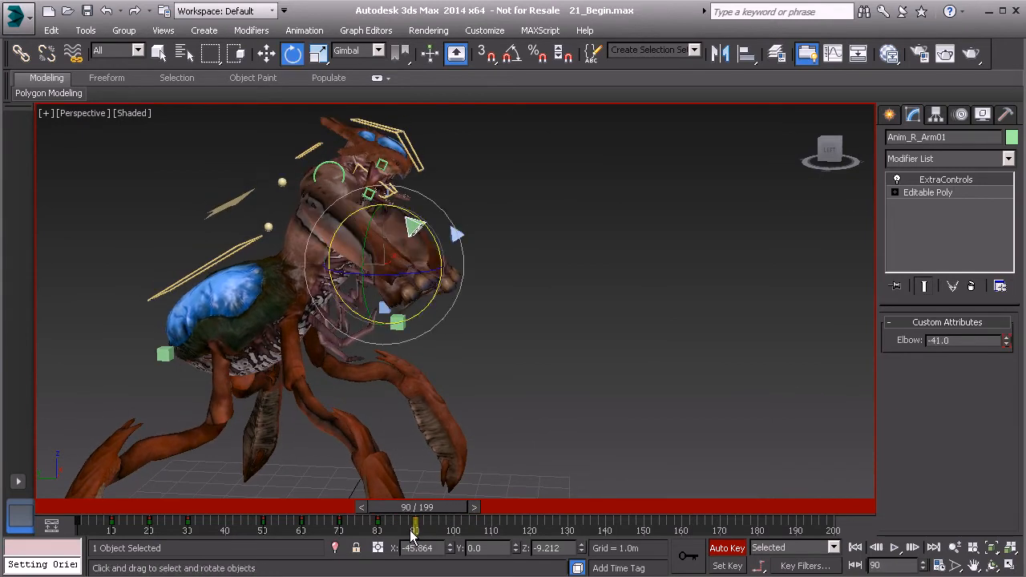
Rotate the thorax control to about 14.3 degrees on X and the back control by about -4.8 degrees at frame 90.
{"action": "left_click", "coordinate": [282, 184]}
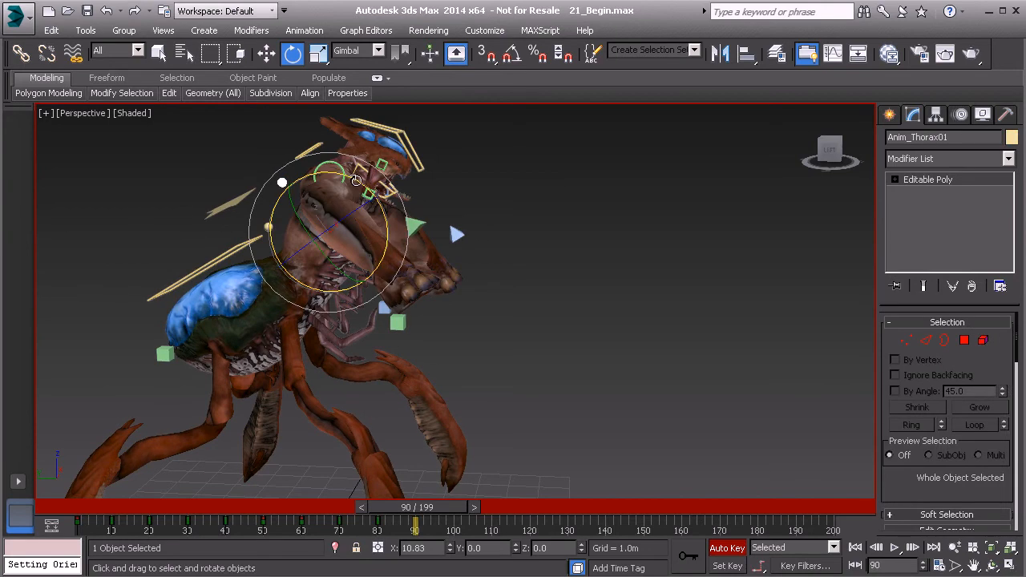
{"action": "left_click_drag", "start_coordinate": [356, 180], "coordinate": [361, 184]}
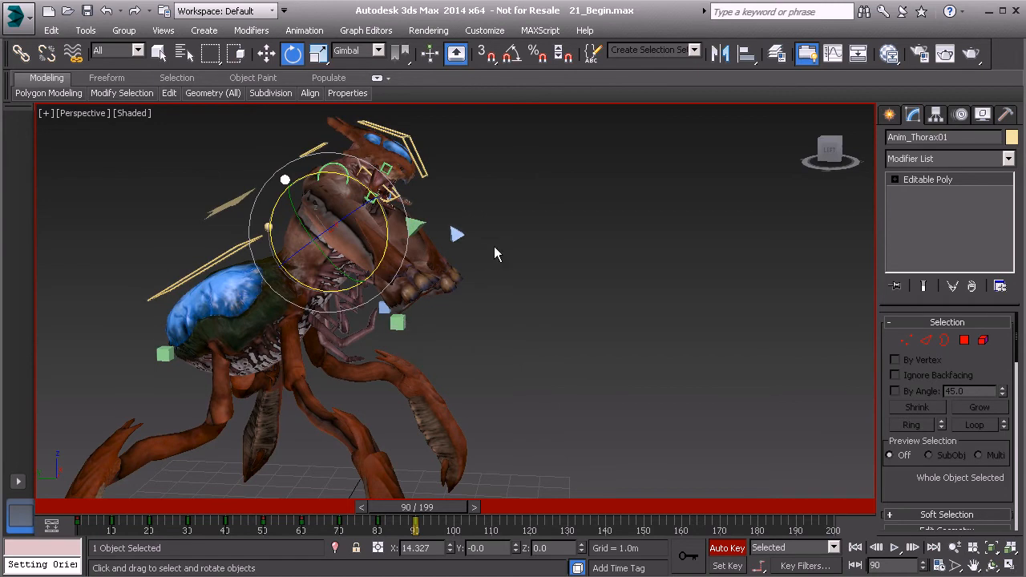
{"action": "left_click", "coordinate": [274, 231]}
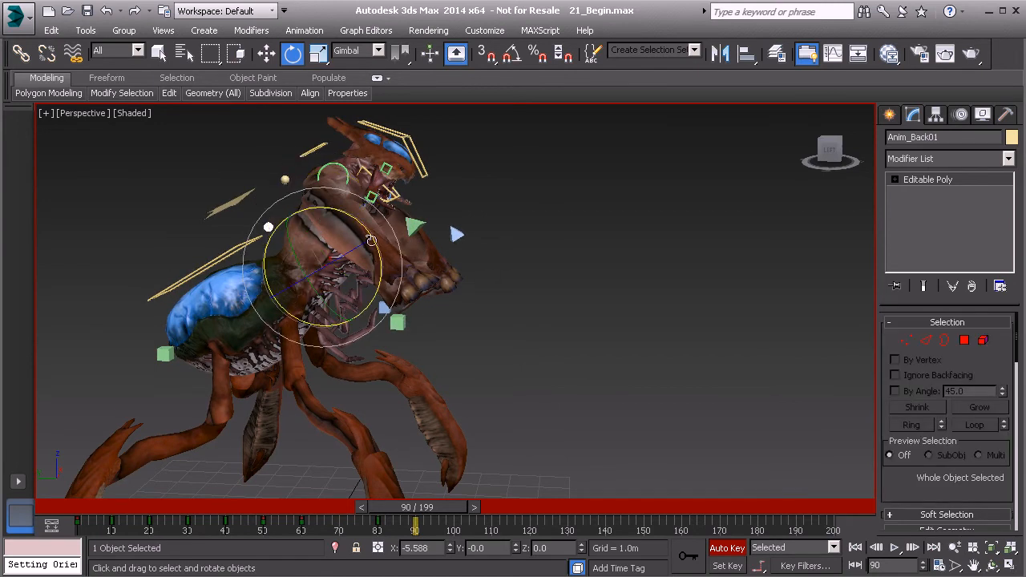
{"action": "left_click_drag", "start_coordinate": [365, 231], "coordinate": [362, 221]}
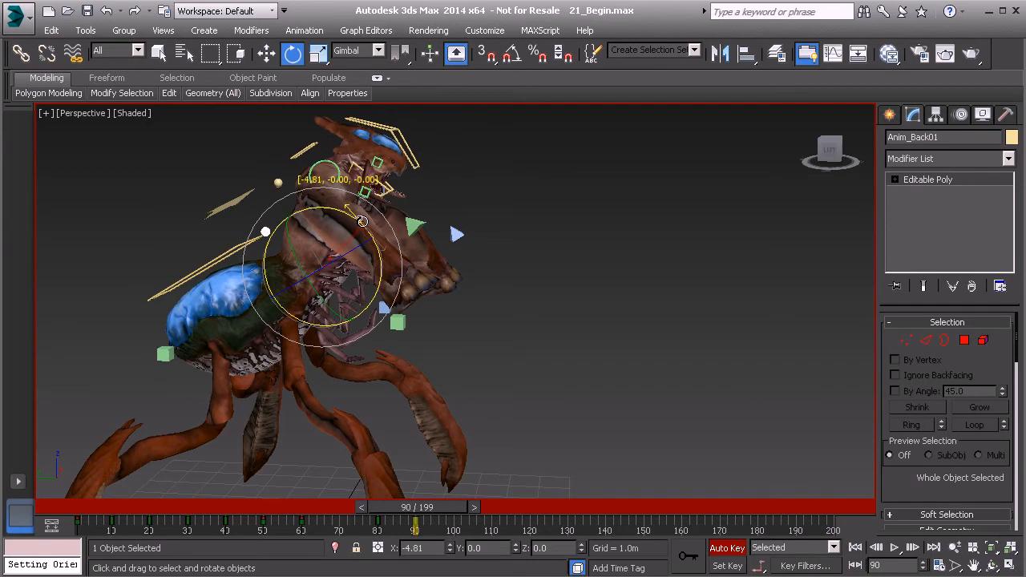
{"action": "mouse_move", "coordinate": [417, 506]}
{"action": "left_mouse_down"}
{"action": "mouse_move", "coordinate": [403, 513]}
{"action": "mouse_move", "coordinate": [437, 523]}
{"action": "mouse_move", "coordinate": [380, 513]}
{"action": "mouse_move", "coordinate": [428, 518]}
{"action": "left_mouse_up"}
{"action": "key", "text": "e"}
Go to frame 100, select the center-of-gravity and both arm controls, and lower them slightly together.
{"action": "middle_click_drag", "start_coordinate": [574, 407], "coordinate": [425, 440], "text": "alt"}
{"action": "left_click_drag", "start_coordinate": [446, 513], "coordinate": [474, 520]}
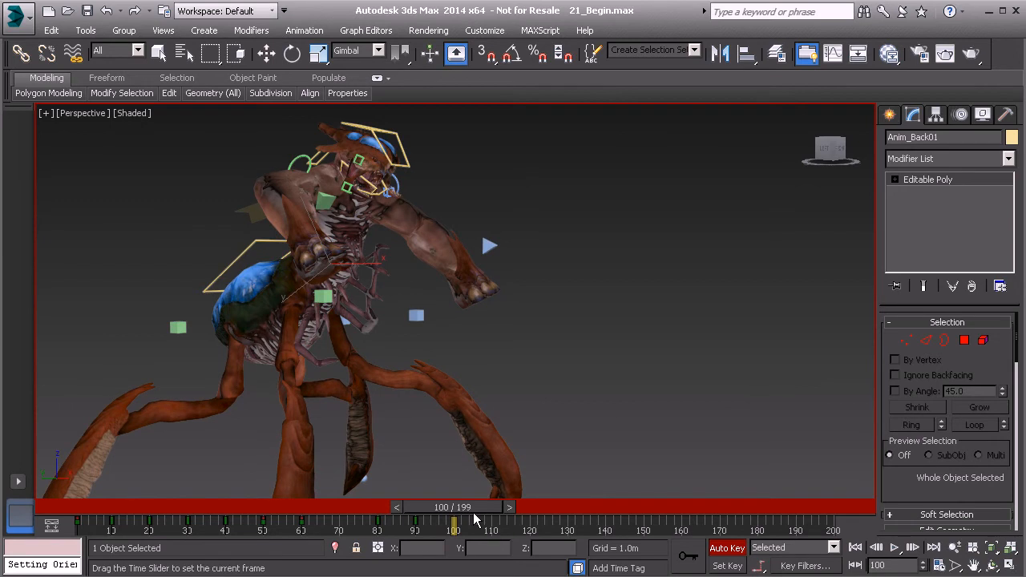
{"action": "key", "text": "e"}
{"action": "middle_click_drag", "start_coordinate": [461, 441], "coordinate": [413, 391], "text": "alt"}
{"action": "left_click", "coordinate": [303, 215]}
{"action": "left_click", "coordinate": [322, 225]}
{"action": "left_click", "coordinate": [385, 322], "text": "ctrl"}
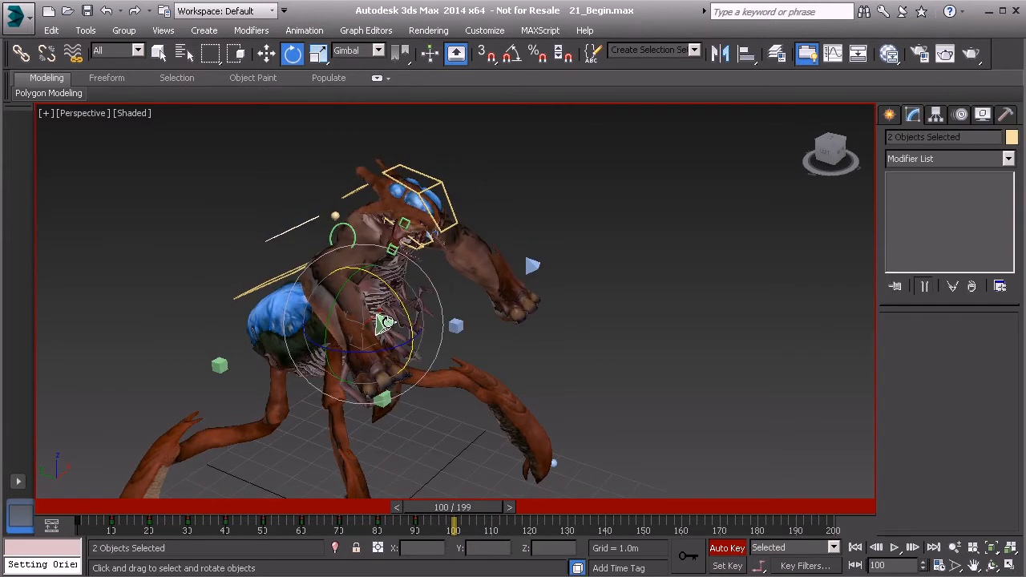
{"action": "left_click", "coordinate": [526, 265], "text": "ctrl"}
{"action": "middle_click_drag", "start_coordinate": [526, 266], "coordinate": [415, 277], "text": "alt"}
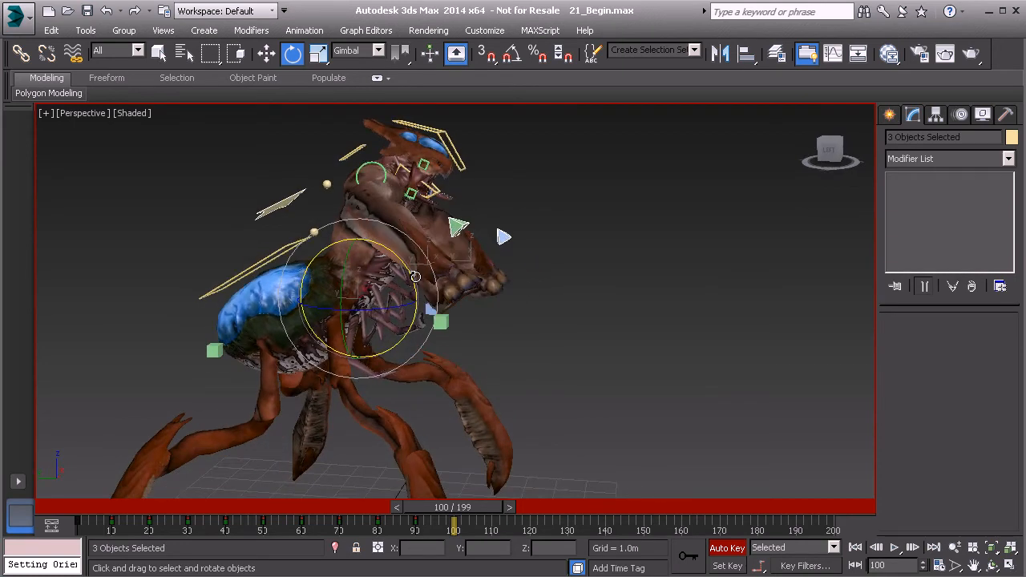
{"action": "key", "text": "w"}
{"action": "left_click_drag", "start_coordinate": [358, 236], "coordinate": [359, 242]}
At frame 100, move the right arm control outward and rotate it to about X -43.3 and Z -21.7 degrees.
{"action": "middle_click_drag", "start_coordinate": [504, 277], "coordinate": [336, 255], "text": "alt"}
{"action": "left_click", "coordinate": [373, 225]}
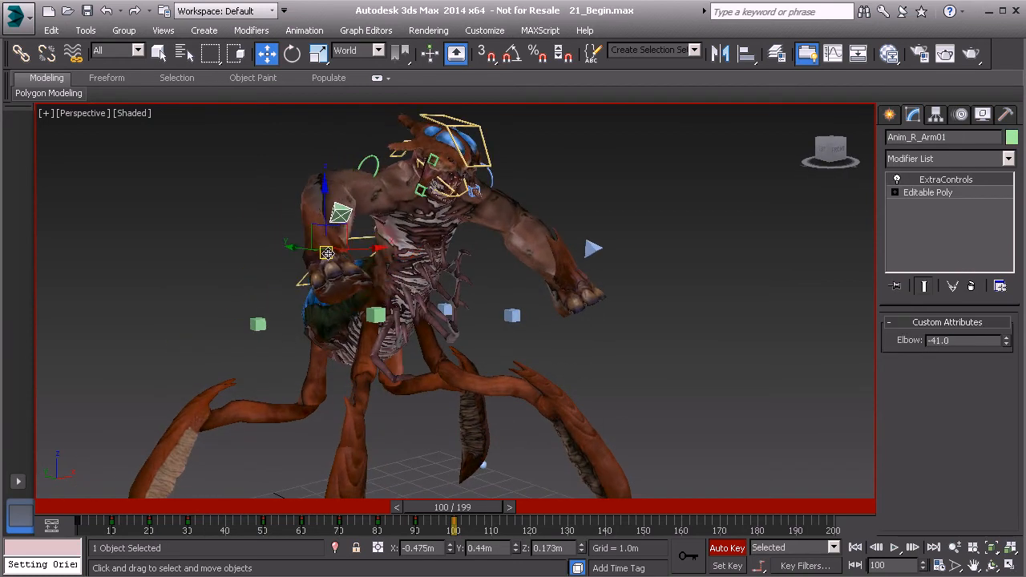
{"action": "middle_click_drag", "start_coordinate": [481, 273], "coordinate": [421, 272], "text": "alt"}
{"action": "key", "text": "e"}
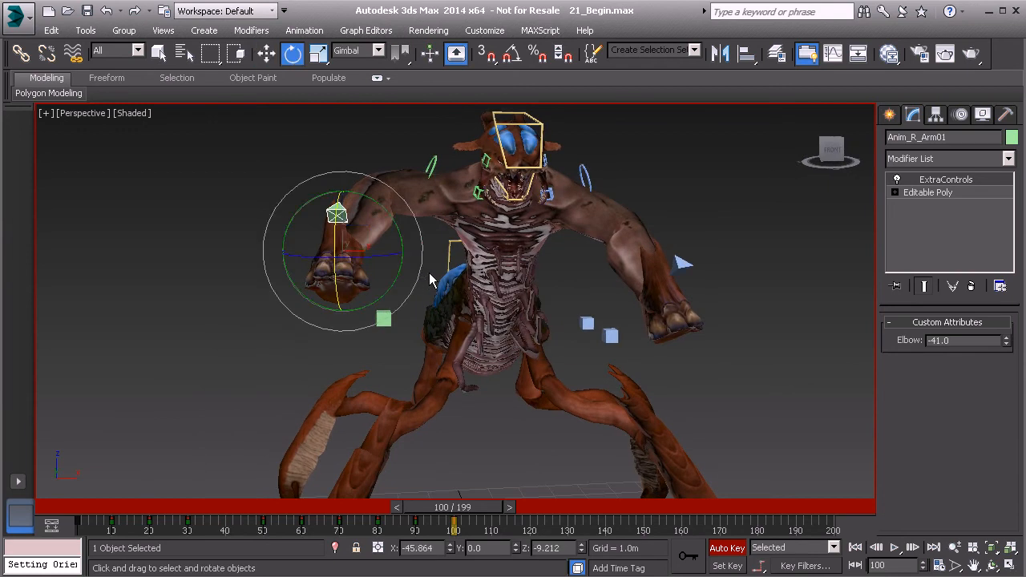
{"action": "left_click_drag", "start_coordinate": [381, 257], "coordinate": [364, 262]}
{"action": "left_click_drag", "start_coordinate": [327, 230], "coordinate": [337, 240]}
{"action": "middle_click_drag", "start_coordinate": [653, 441], "coordinate": [607, 393]}
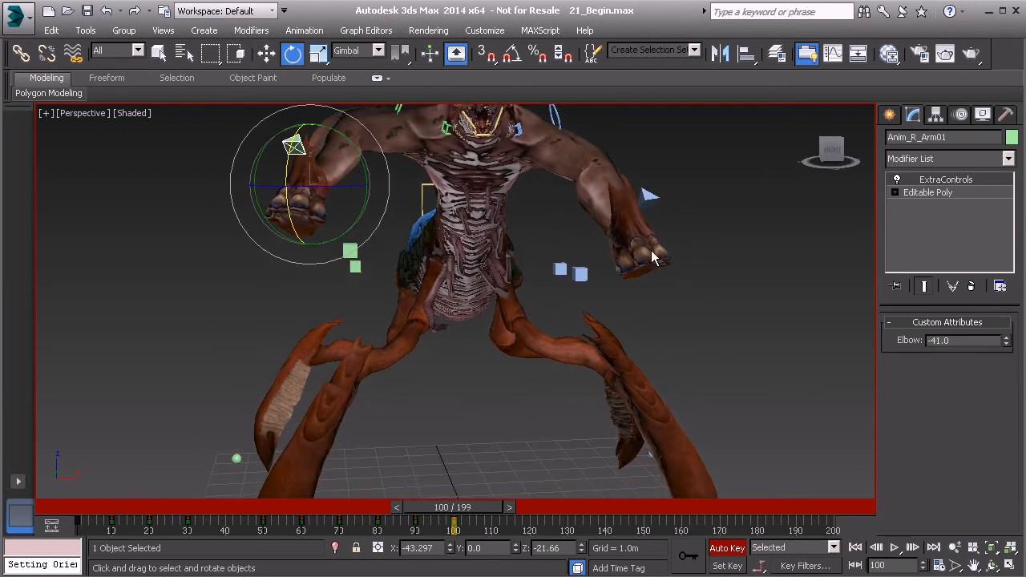
Select the left arm control and shift it outward along X at frame 100.
{"action": "left_click", "coordinate": [650, 197]}
{"action": "middle_click_drag", "start_coordinate": [670, 231], "coordinate": [638, 277]}
{"action": "mouse_move", "coordinate": [669, 300]}
{"action": "left_mouse_down"}
{"action": "mouse_move", "coordinate": [681, 293]}
{"action": "mouse_move", "coordinate": [663, 298]}
{"action": "left_mouse_up"}
{"action": "key", "text": "w"}
{"action": "left_click_drag", "start_coordinate": [693, 267], "coordinate": [706, 262]}
{"action": "middle_click_drag", "start_coordinate": [614, 270], "coordinate": [670, 258], "text": "alt"}
{"action": "middle_click_drag", "start_coordinate": [478, 260], "coordinate": [489, 254], "text": "alt"}
Reposition the right arm control forward and lower at frame 100.
{"action": "left_click", "coordinate": [430, 169]}
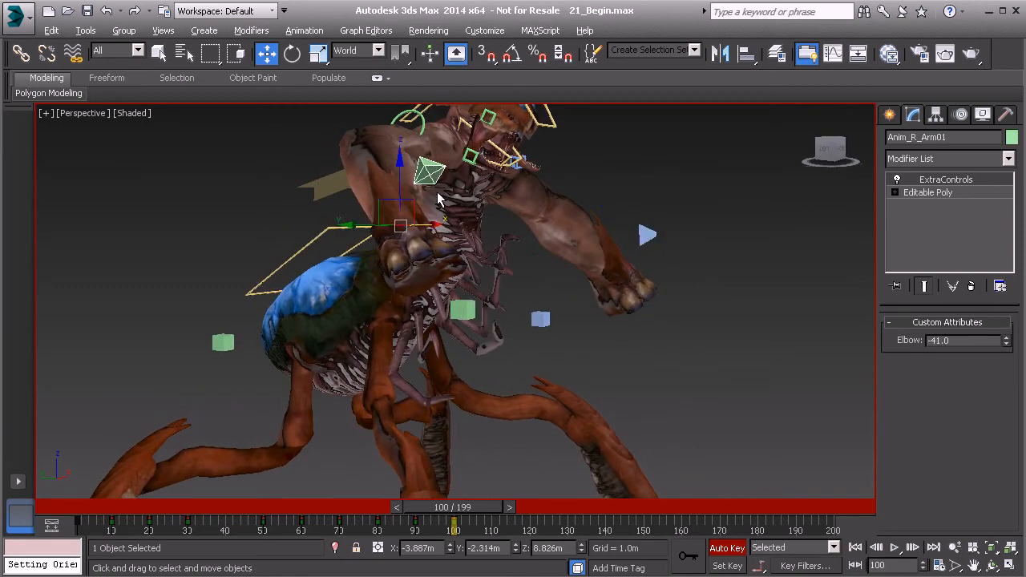
{"action": "middle_click_drag", "start_coordinate": [442, 189], "coordinate": [454, 193], "text": "alt"}
{"action": "left_click_drag", "start_coordinate": [393, 226], "coordinate": [403, 254]}
Rotate the clavicle controls at frame 100 to adjust the shoulders, and check the motion near that frame.
{"action": "middle_click_drag", "start_coordinate": [473, 193], "coordinate": [417, 226]}
{"action": "left_click", "coordinate": [504, 205]}
{"action": "middle_click_drag", "start_coordinate": [505, 205], "coordinate": [409, 213], "text": "alt"}
{"action": "key", "text": "e"}
{"action": "middle_click_drag", "start_coordinate": [488, 229], "coordinate": [566, 254], "text": "alt"}
{"action": "left_click", "coordinate": [567, 218]}
{"action": "middle_click_drag", "start_coordinate": [567, 218], "coordinate": [541, 290], "text": "alt"}
{"action": "mouse_move", "coordinate": [469, 508]}
{"action": "left_mouse_down"}
{"action": "mouse_move", "coordinate": [426, 510]}
{"action": "mouse_move", "coordinate": [458, 507]}
{"action": "left_mouse_up"}
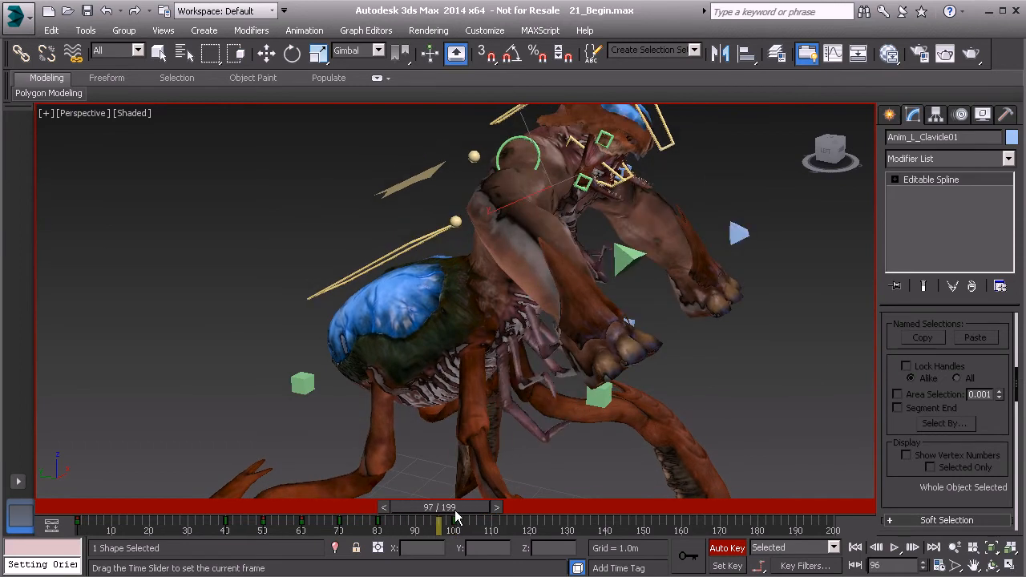
{"action": "key", "text": "e"}
Move the left arm control up and outward at frame 100 to about X 3.686 m, Y -2.561 m, Z 8.004 m.
{"action": "middle_click_drag", "start_coordinate": [548, 454], "coordinate": [511, 400], "text": "alt"}
{"action": "mouse_move", "coordinate": [467, 510]}
{"action": "left_mouse_down"}
{"action": "mouse_move", "coordinate": [491, 514]}
{"action": "mouse_move", "coordinate": [456, 522]}
{"action": "mouse_move", "coordinate": [480, 521]}
{"action": "left_mouse_up"}
{"action": "key", "text": "e"}
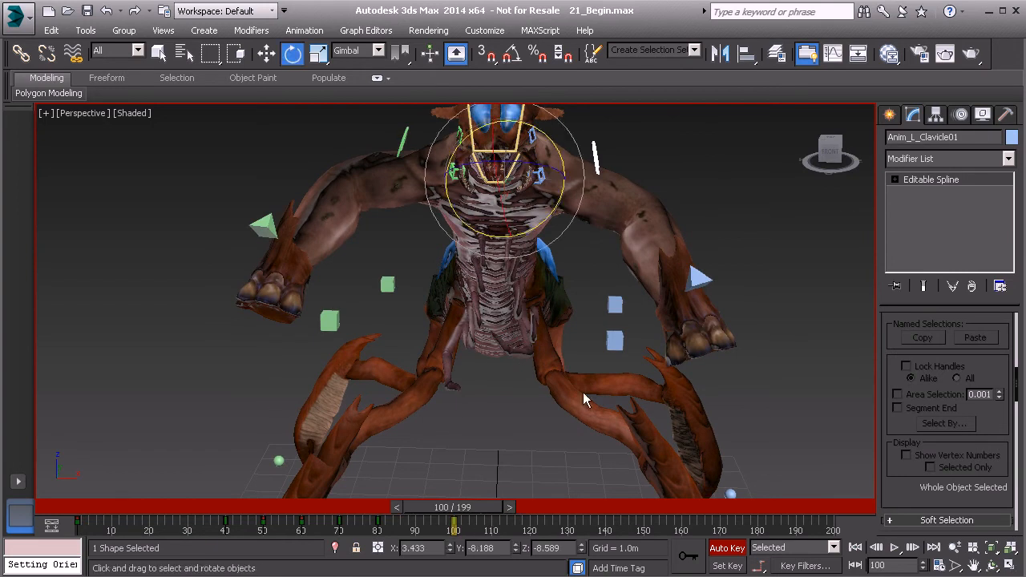
{"action": "middle_click_drag", "start_coordinate": [531, 469], "coordinate": [678, 277], "text": "alt"}
{"action": "left_click", "coordinate": [684, 274]}
{"action": "mouse_move", "coordinate": [481, 510]}
{"action": "left_mouse_down"}
{"action": "mouse_move", "coordinate": [466, 509]}
{"action": "mouse_move", "coordinate": [482, 510]}
{"action": "left_mouse_up"}
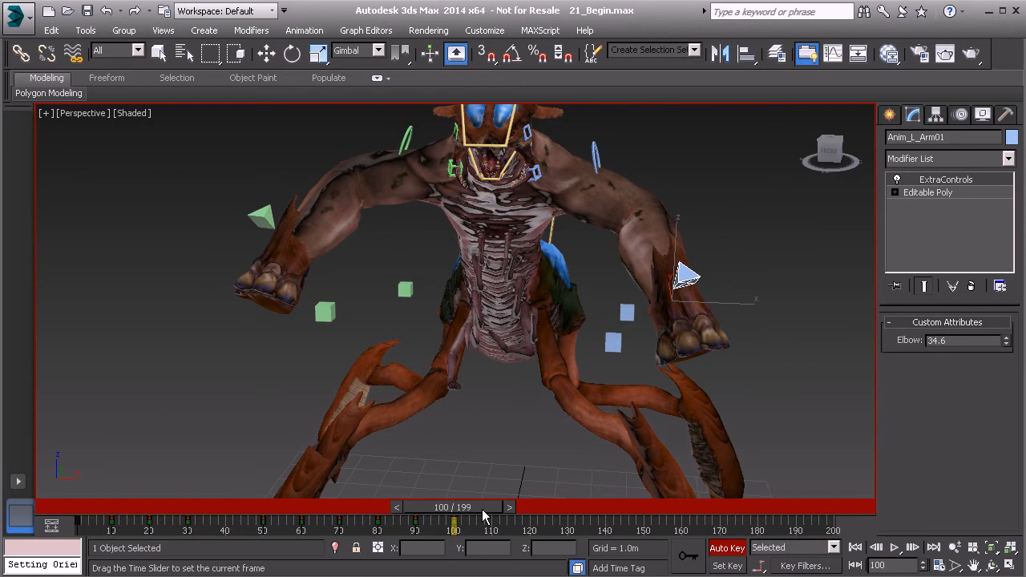
{"action": "key", "text": "w"}
{"action": "left_click_drag", "start_coordinate": [674, 303], "coordinate": [686, 291]}
{"action": "mouse_move", "coordinate": [472, 510]}
{"action": "left_mouse_down"}
{"action": "mouse_move", "coordinate": [451, 508]}
{"action": "mouse_move", "coordinate": [481, 508]}
{"action": "mouse_move", "coordinate": [452, 509]}
{"action": "mouse_move", "coordinate": [484, 520]}
{"action": "mouse_move", "coordinate": [449, 517]}
{"action": "mouse_move", "coordinate": [459, 513]}
{"action": "left_mouse_up"}
{"action": "key", "text": "w"}
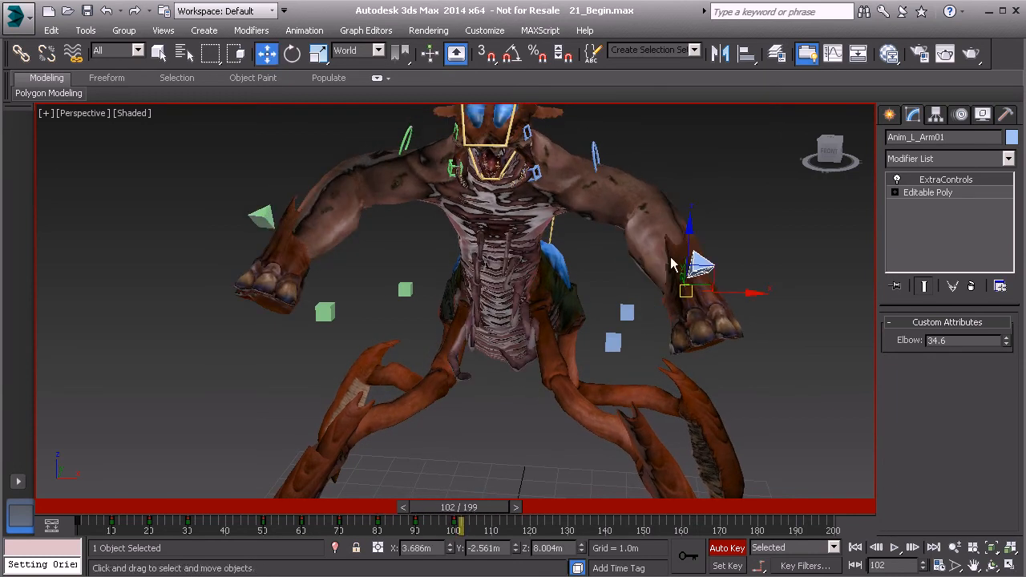
Select the center-of-gravity control and rotate the body at frame 100.
{"action": "middle_click_drag", "start_coordinate": [616, 267], "coordinate": [453, 252], "text": "alt"}
{"action": "mouse_move", "coordinate": [467, 517]}
{"action": "left_mouse_down"}
{"action": "mouse_move", "coordinate": [391, 517]}
{"action": "mouse_move", "coordinate": [463, 521]}
{"action": "mouse_move", "coordinate": [454, 521]}
{"action": "left_mouse_up"}
{"action": "key", "text": "w"}
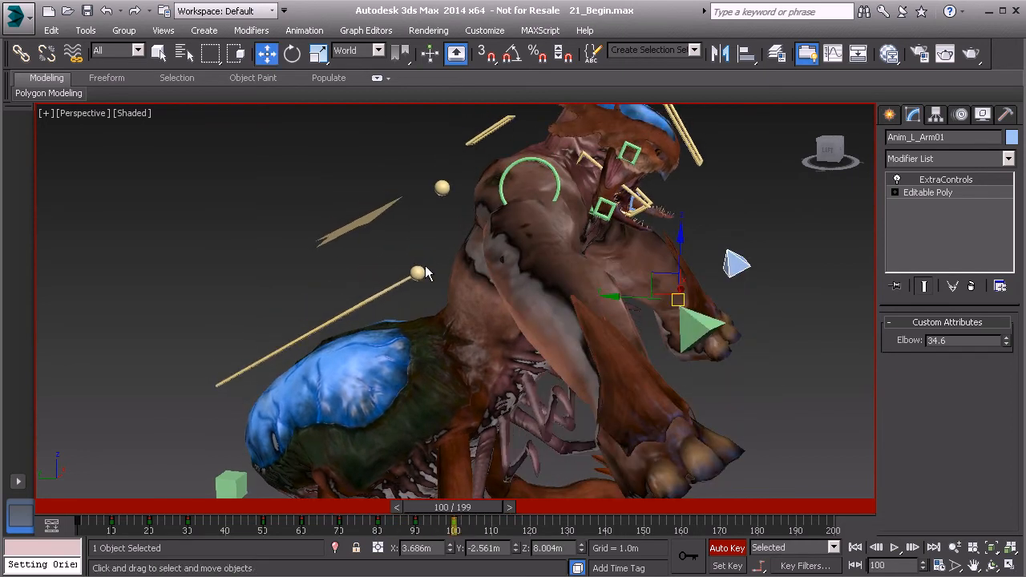
{"action": "left_click", "coordinate": [373, 212]}
{"action": "left_click", "coordinate": [373, 217]}
{"action": "middle_click_drag", "start_coordinate": [417, 234], "coordinate": [445, 232], "text": "alt"}
{"action": "key", "text": "e"}
{"action": "left_click_drag", "start_coordinate": [502, 298], "coordinate": [509, 305]}
{"action": "middle_click_drag", "start_coordinate": [492, 260], "coordinate": [518, 299]}
Rotate the back control backward and the thorax control to about 18.5 degrees on X at frame 100, then review the motion.
{"action": "left_click", "coordinate": [431, 254]}
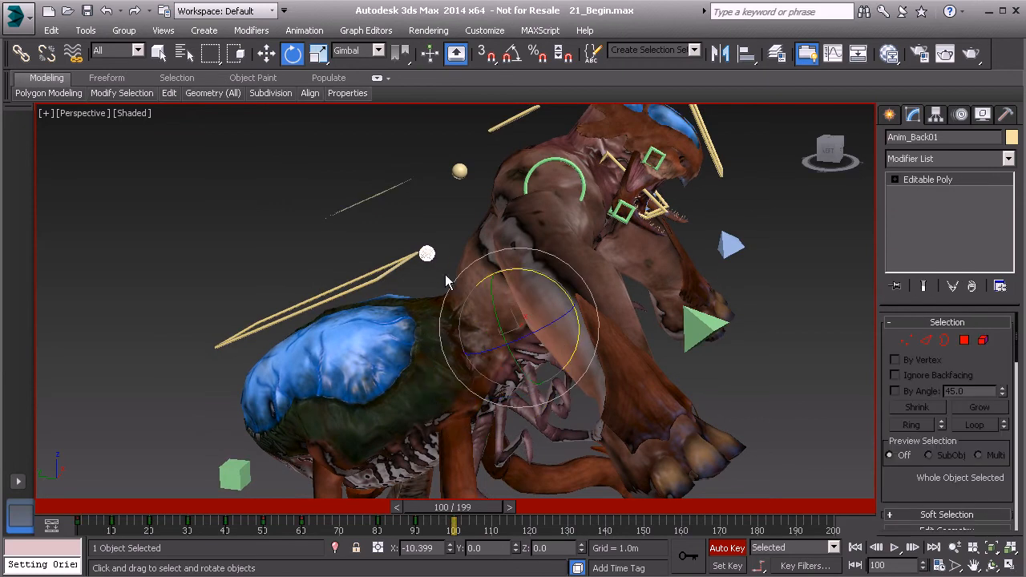
{"action": "left_click_drag", "start_coordinate": [559, 284], "coordinate": [543, 271]}
{"action": "left_click", "coordinate": [445, 177]}
{"action": "left_click_drag", "start_coordinate": [546, 228], "coordinate": [623, 250]}
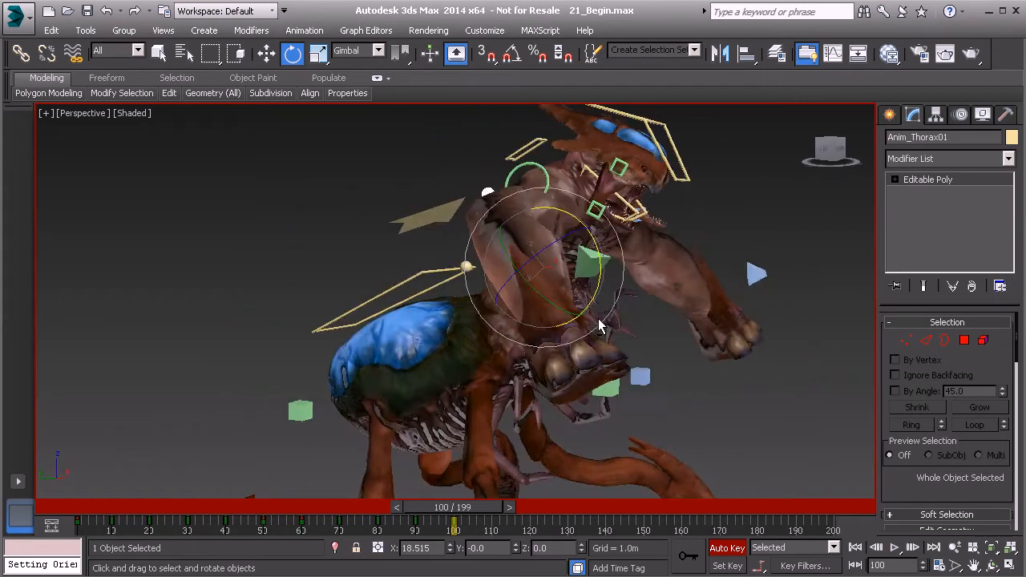
{"action": "mouse_move", "coordinate": [481, 514]}
{"action": "left_mouse_down"}
{"action": "mouse_move", "coordinate": [428, 506]}
{"action": "mouse_move", "coordinate": [536, 506]}
{"action": "mouse_move", "coordinate": [403, 511]}
{"action": "mouse_move", "coordinate": [494, 509]}
{"action": "left_mouse_up"}
{"action": "key", "text": "e"}
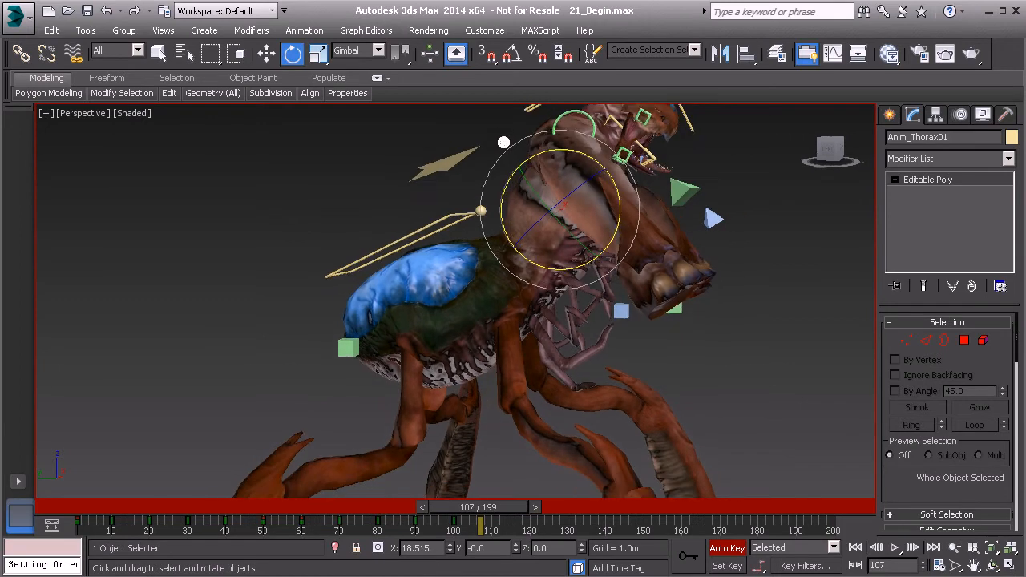
Review the creature's body and arm motion between frames 100 and 107 from several angles.
{"action": "left_click_drag", "start_coordinate": [493, 507], "coordinate": [467, 507]}
{"action": "middle_click_drag", "start_coordinate": [506, 476], "coordinate": [613, 334], "text": "alt"}
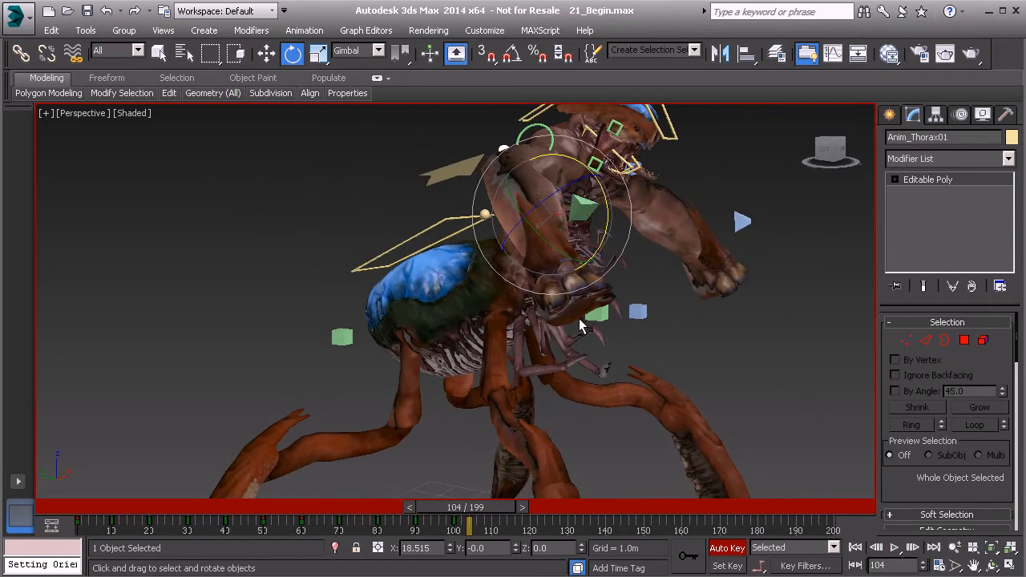
{"action": "middle_click_drag", "start_coordinate": [456, 280], "coordinate": [475, 371], "text": "alt"}
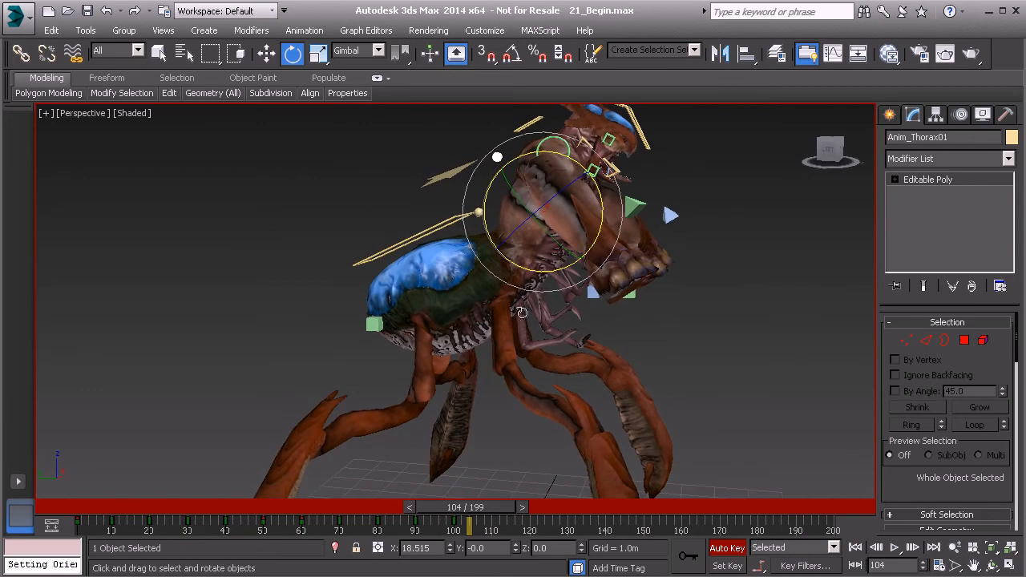
{"action": "middle_click_drag", "start_coordinate": [473, 321], "coordinate": [375, 423], "text": "alt"}
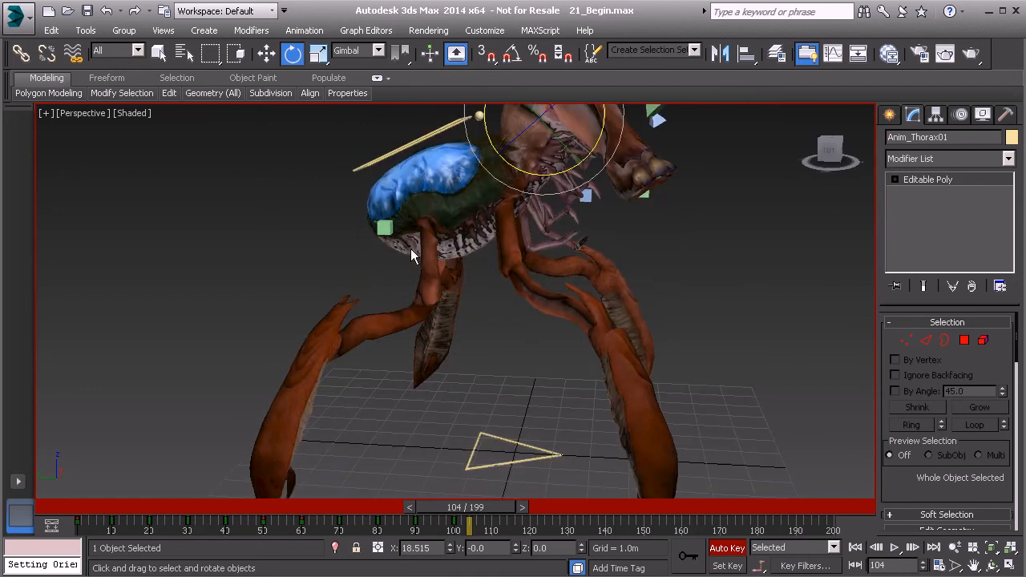
{"action": "middle_click_drag", "start_coordinate": [467, 269], "coordinate": [572, 298], "text": "alt"}
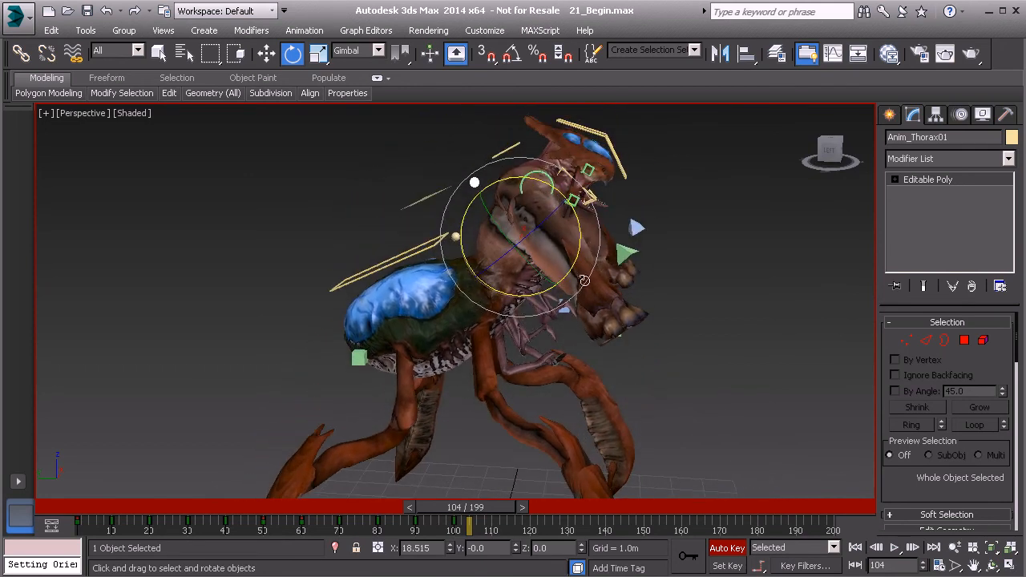
Return to frame 100, select the GameBoss_Controls selection set, and set keys on all its controls.
{"action": "mouse_move", "coordinate": [473, 517]}
{"action": "left_mouse_down"}
{"action": "mouse_move", "coordinate": [441, 518]}
{"action": "mouse_move", "coordinate": [470, 520]}
{"action": "left_mouse_up"}
{"action": "key", "text": "e"}
{"action": "middle_click_drag", "start_coordinate": [631, 254], "coordinate": [549, 231], "text": "alt"}
{"action": "left_click", "coordinate": [695, 50]}
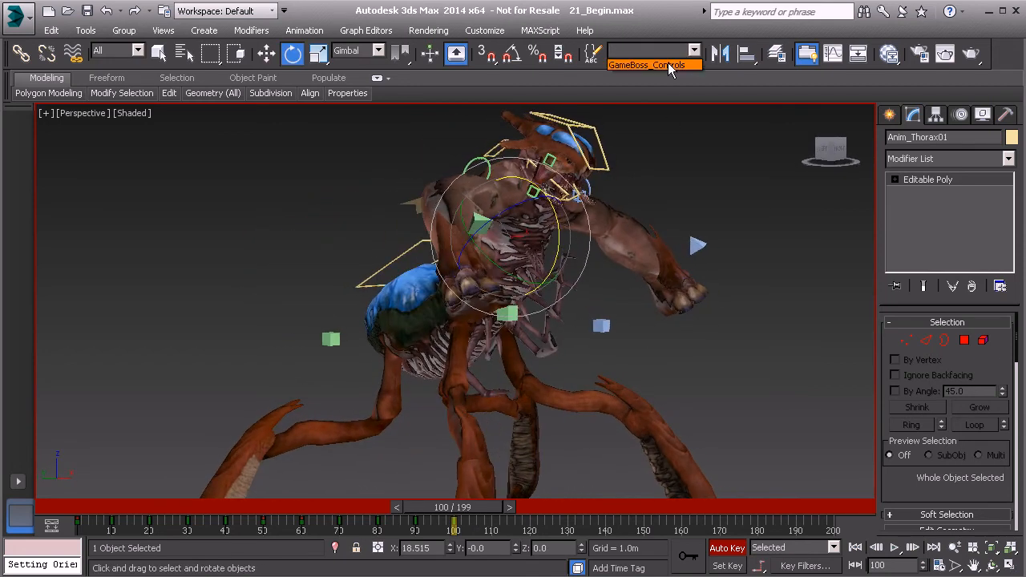
{"action": "left_click", "coordinate": [668, 62]}
{"action": "middle_click_drag", "start_coordinate": [623, 117], "coordinate": [564, 304], "text": "alt"}
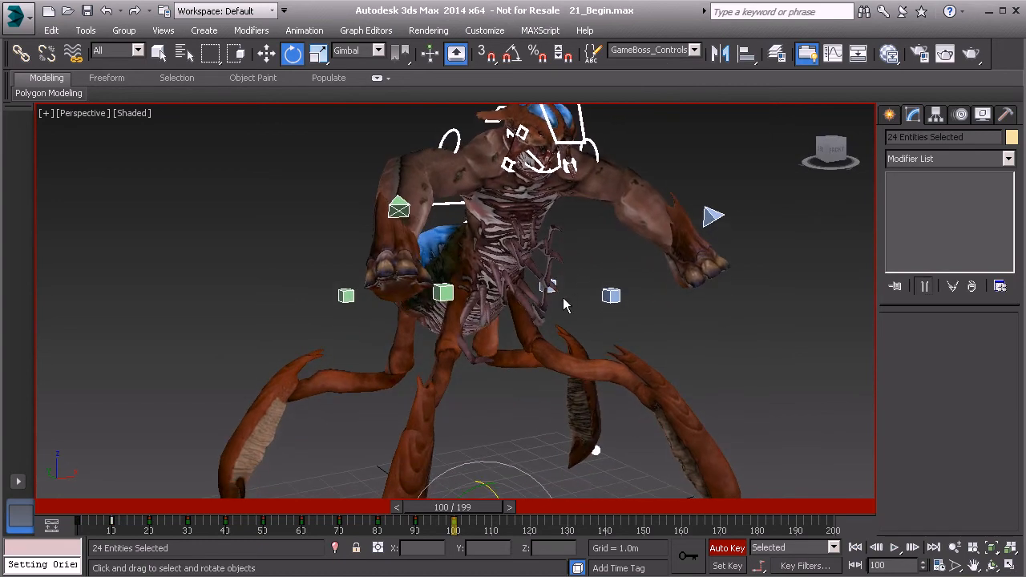
{"action": "left_click", "coordinate": [687, 556]}
{"action": "middle_click_drag", "start_coordinate": [442, 399], "coordinate": [446, 319]}
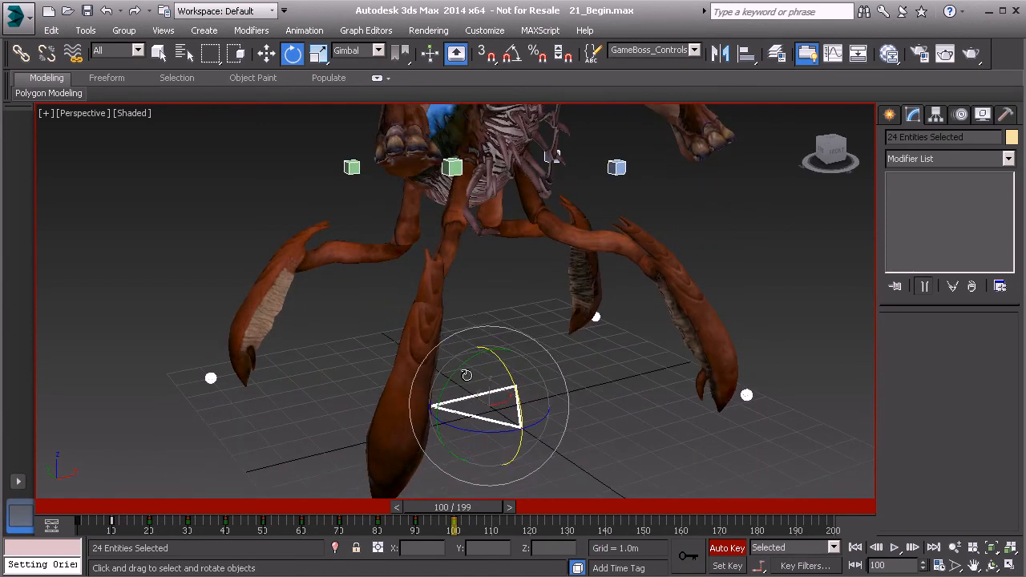
{"action": "middle_click_drag", "start_coordinate": [458, 371], "coordinate": [470, 390]}
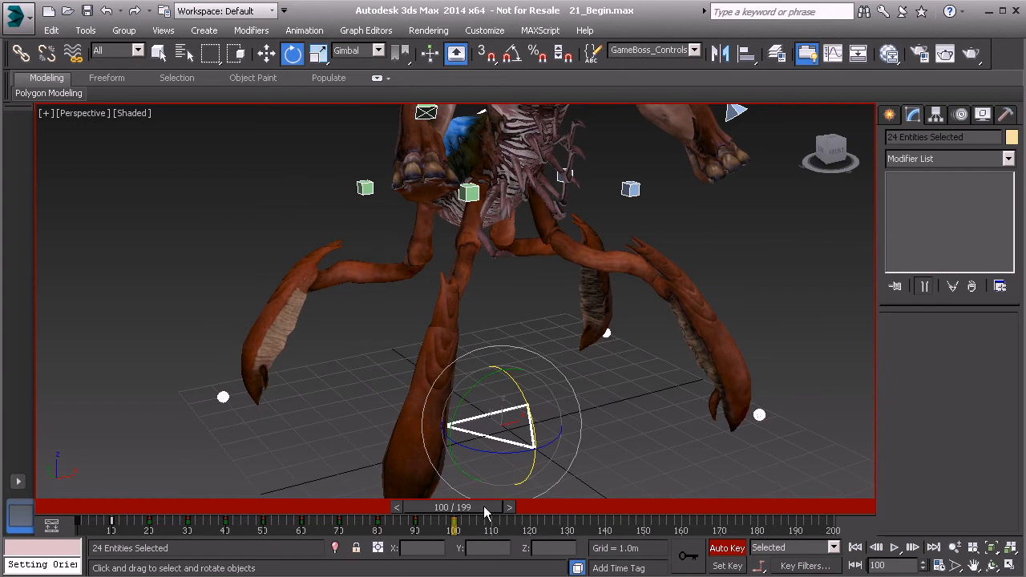
Go back through the key poses to frame 50 and remove the triangular ground control from the selection.
{"action": "left_click_drag", "start_coordinate": [485, 513], "coordinate": [433, 517]}
{"action": "key", "text": "e"}
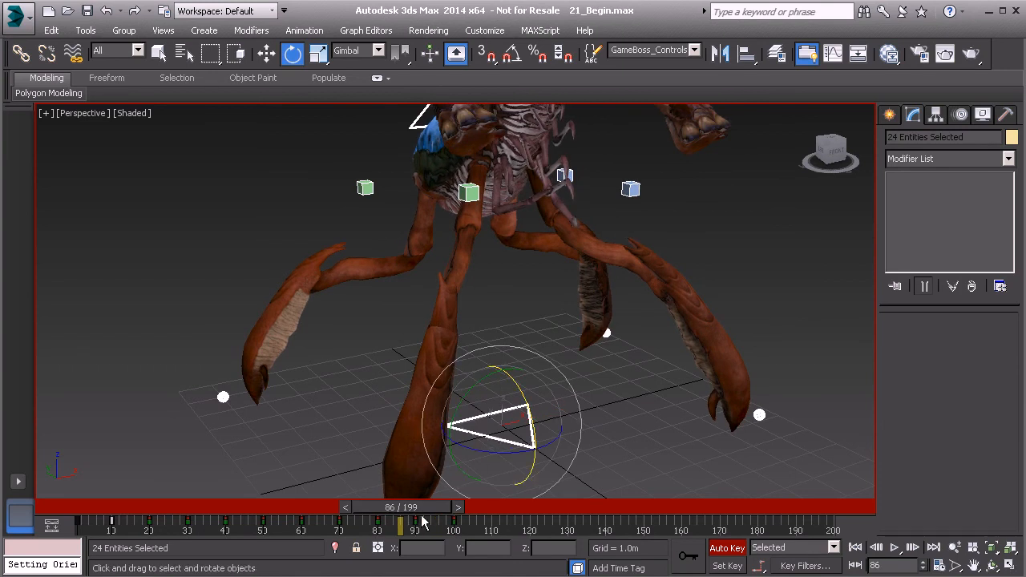
{"action": "left_click_drag", "start_coordinate": [429, 514], "coordinate": [335, 513]}
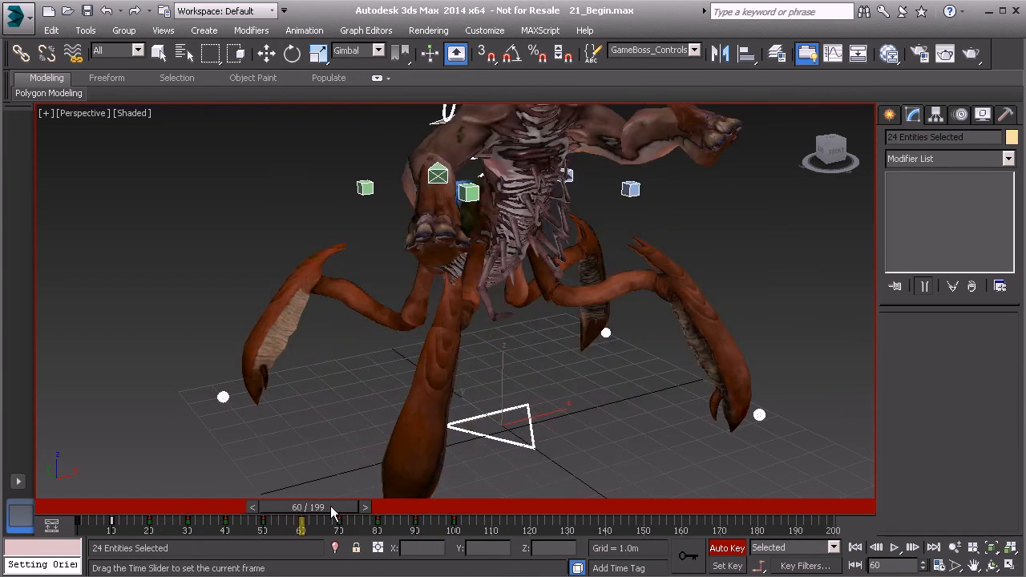
{"action": "key", "text": "e"}
{"action": "middle_click_drag", "start_coordinate": [511, 382], "coordinate": [473, 407]}
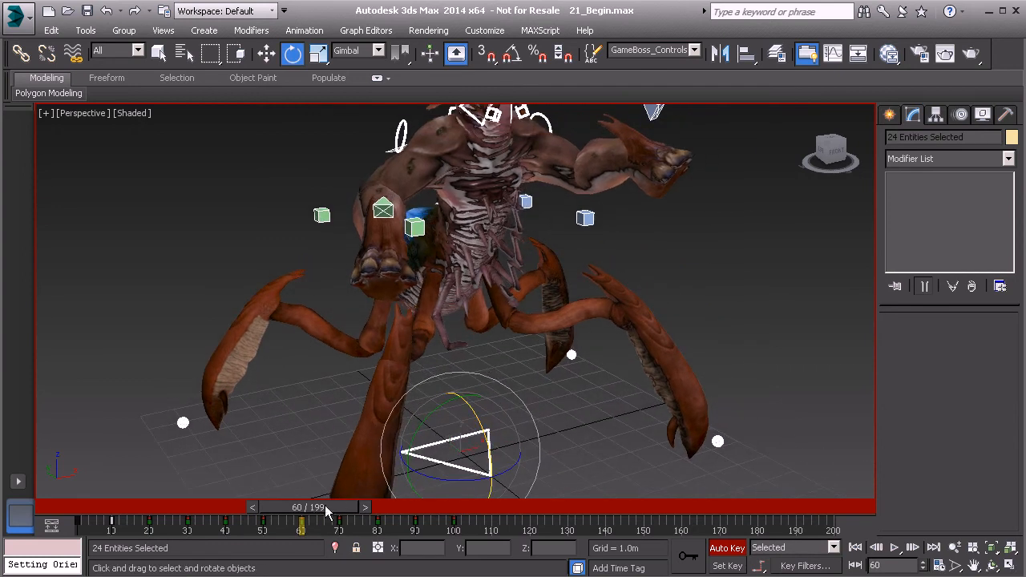
{"action": "left_click_drag", "start_coordinate": [324, 508], "coordinate": [296, 499]}
{"action": "key", "text": "e"}
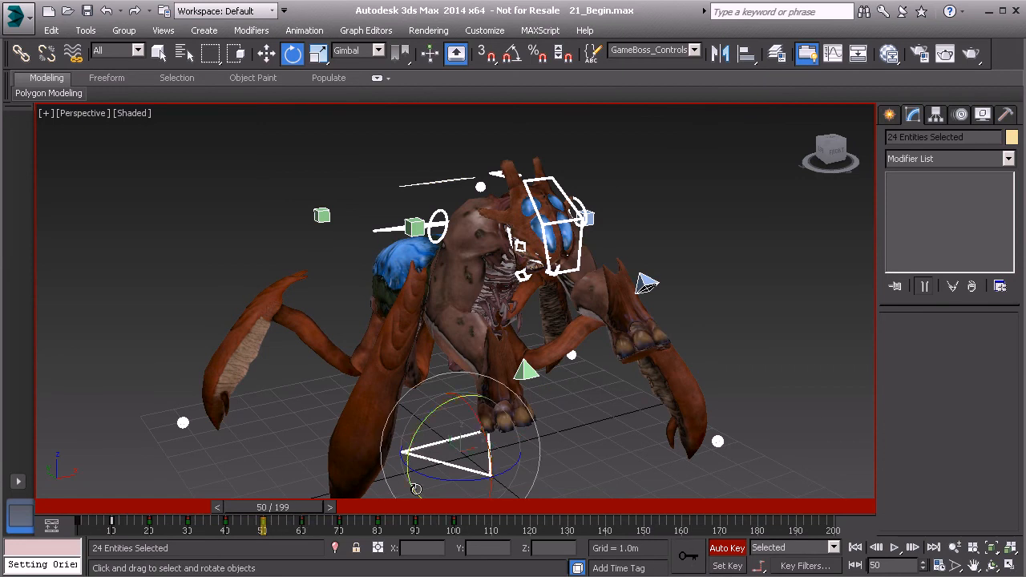
{"action": "left_click", "coordinate": [446, 464], "text": "alt"}
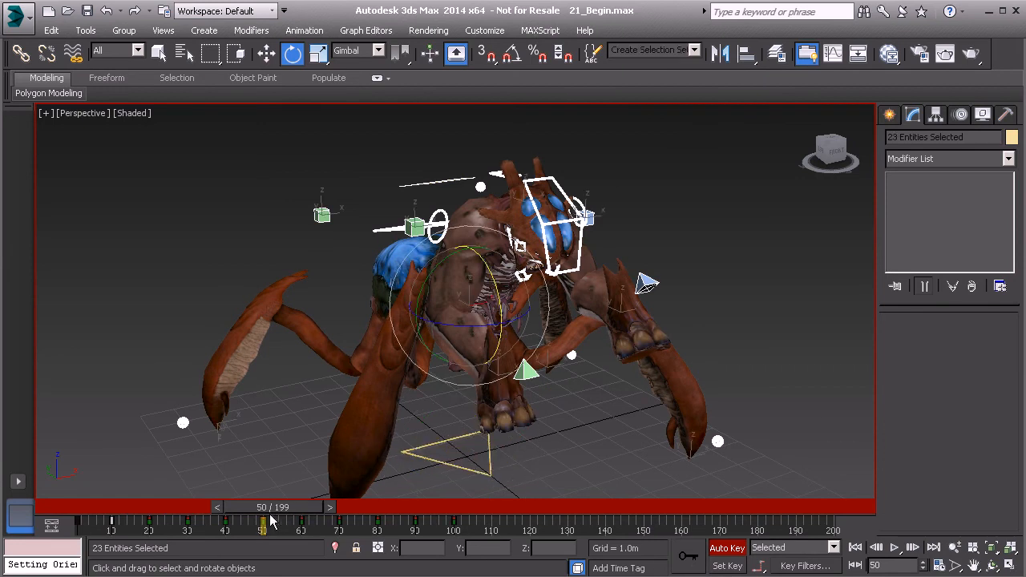
Set keys on the remaining selected controls at frames 80 and 90.
{"action": "left_click_drag", "start_coordinate": [277, 514], "coordinate": [350, 522]}
{"action": "key", "text": "e"}
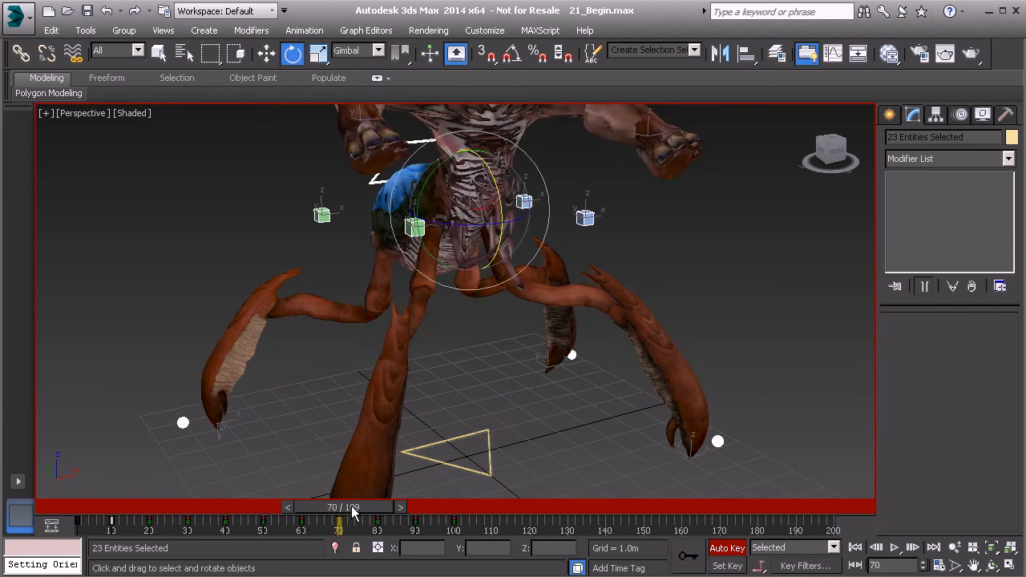
{"action": "left_click_drag", "start_coordinate": [357, 510], "coordinate": [391, 508]}
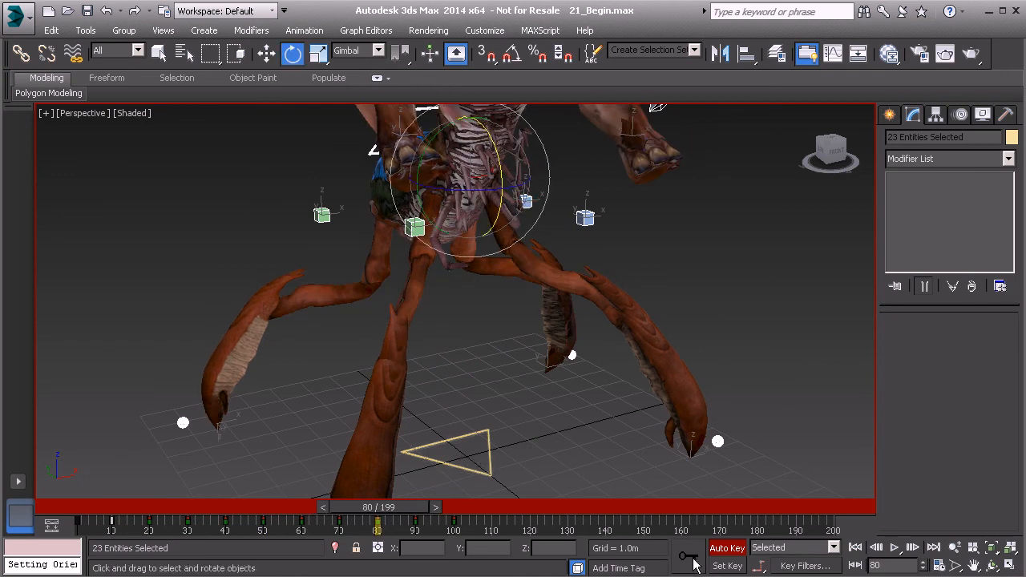
{"action": "left_click_drag", "start_coordinate": [391, 510], "coordinate": [437, 509]}
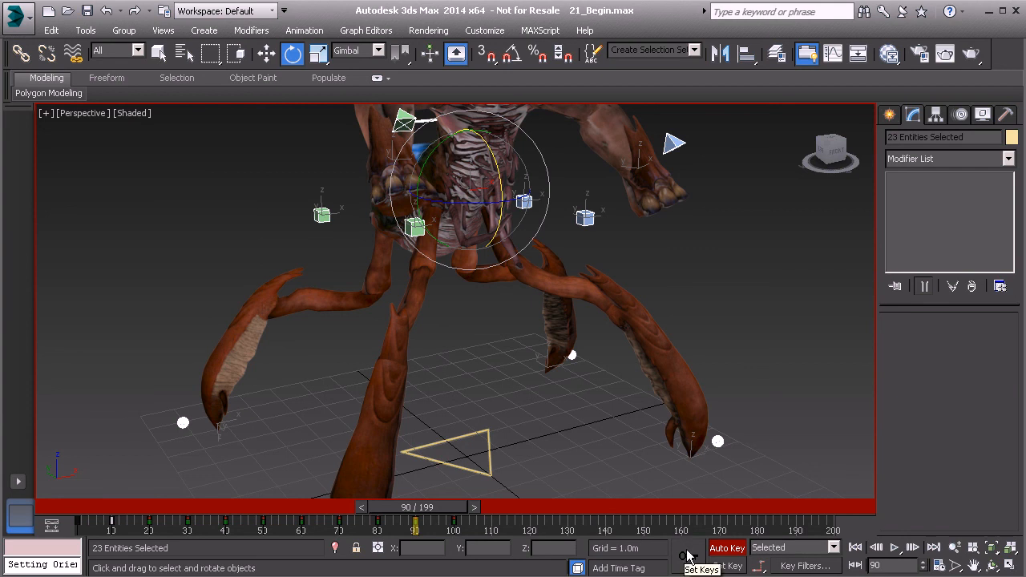
Check the early poses, set keys on the selected controls at frames 30 and 40, and clear the selection.
{"action": "left_click_drag", "start_coordinate": [435, 513], "coordinate": [252, 509]}
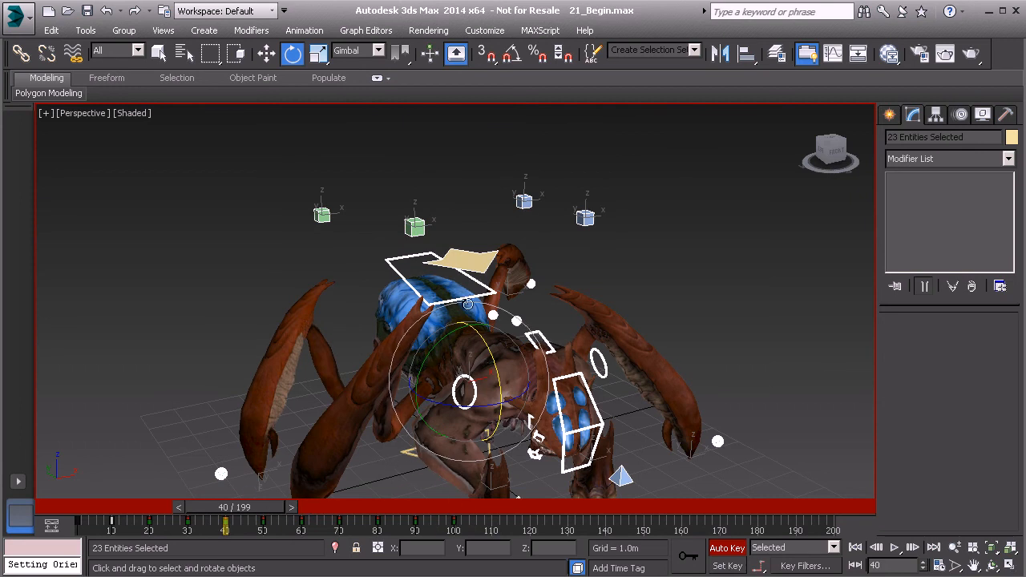
{"action": "left_click_drag", "start_coordinate": [240, 515], "coordinate": [166, 516]}
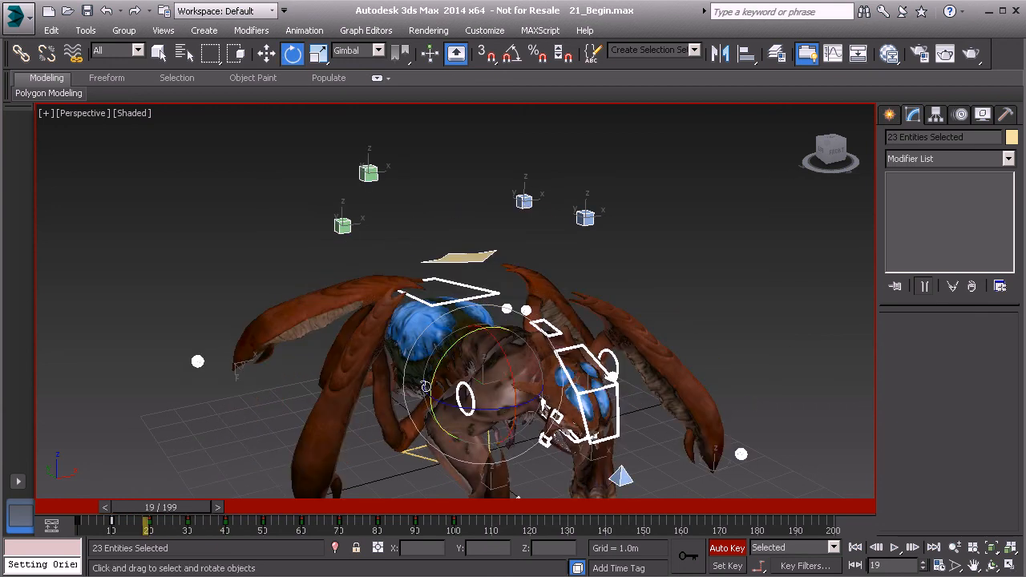
{"action": "left_click_drag", "start_coordinate": [446, 406], "coordinate": [459, 456]}
{"action": "left_click_drag", "start_coordinate": [185, 510], "coordinate": [228, 510]}
{"action": "left_click", "coordinate": [690, 556]}
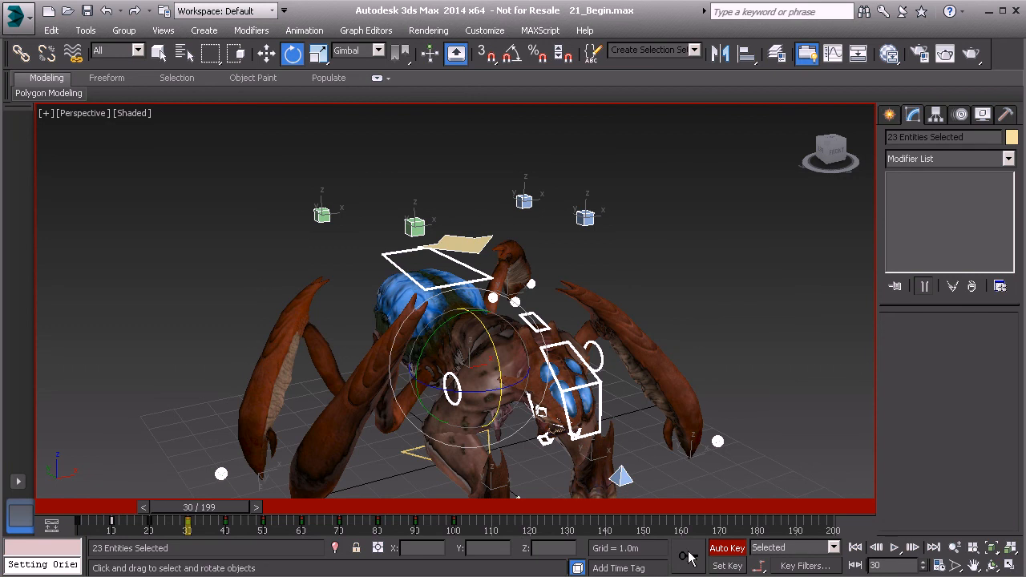
{"action": "left_click_drag", "start_coordinate": [236, 513], "coordinate": [279, 512]}
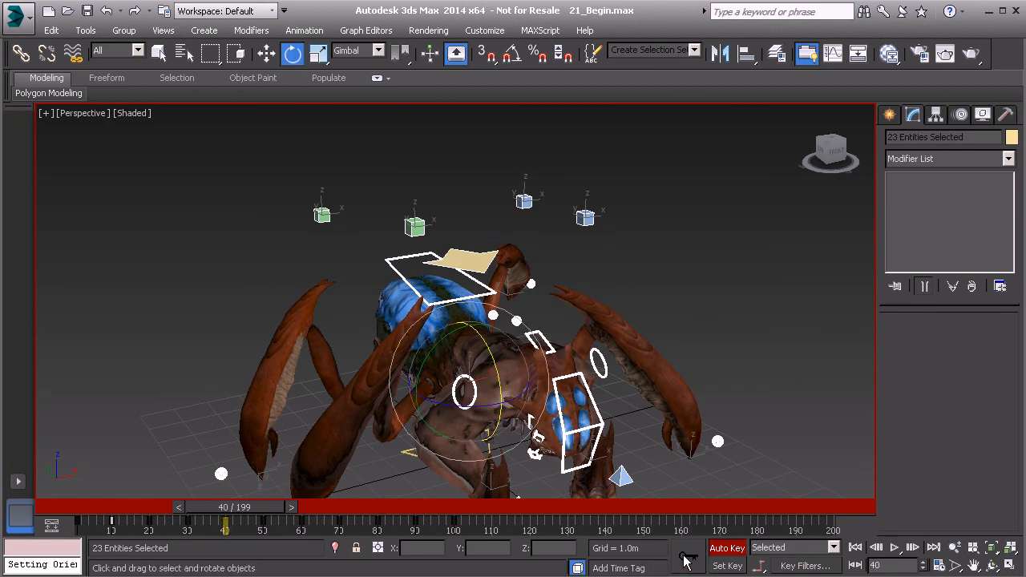
{"action": "middle_click_drag", "start_coordinate": [474, 381], "coordinate": [474, 352]}
{"action": "middle_click_drag", "start_coordinate": [341, 284], "coordinate": [296, 284], "text": "alt"}
{"action": "middle_click_drag", "start_coordinate": [638, 331], "coordinate": [636, 314], "text": "alt"}
{"action": "middle_click_drag", "start_coordinate": [636, 315], "coordinate": [634, 305], "text": "alt"}
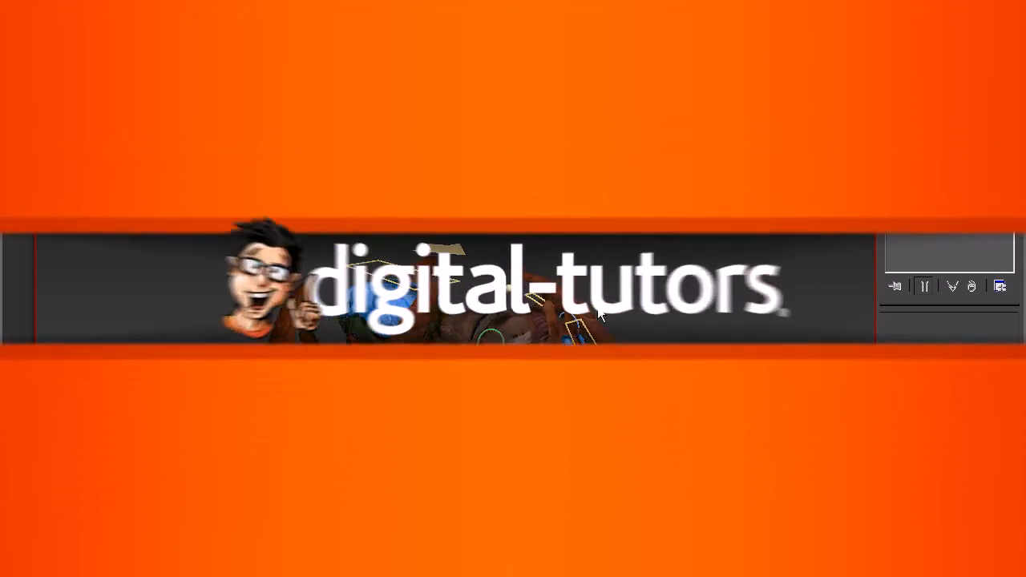